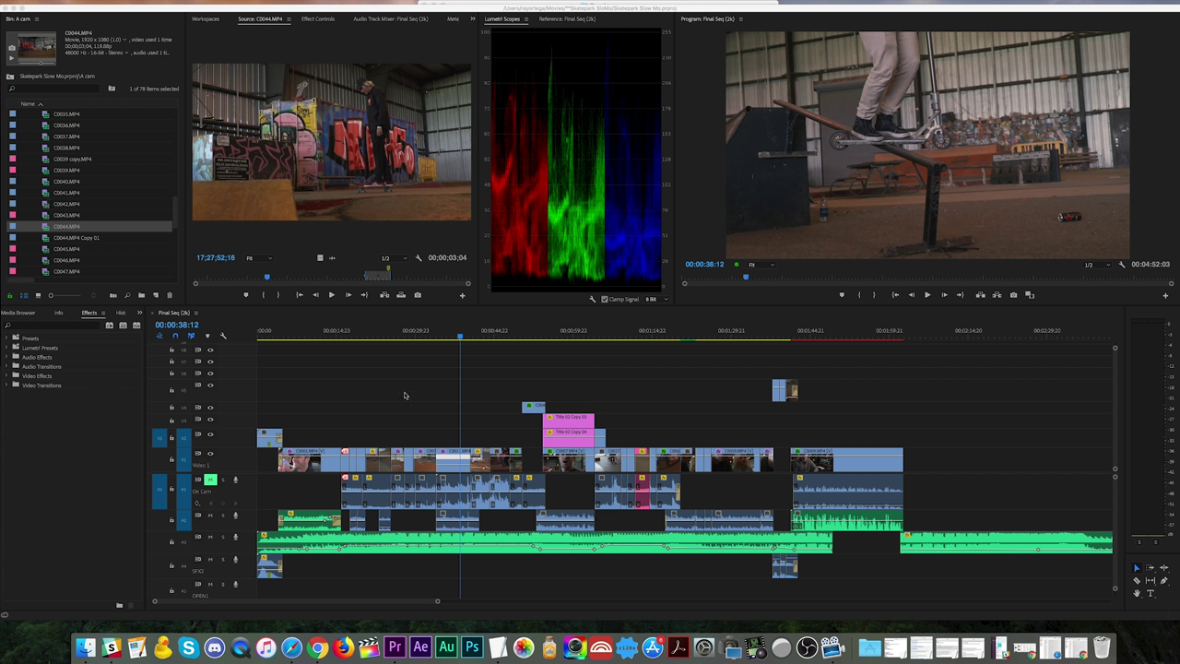
Interpret C0044.MP4 at 23.98 fps instead of 119.88 using Interpret Footage.
right_click(44, 227)
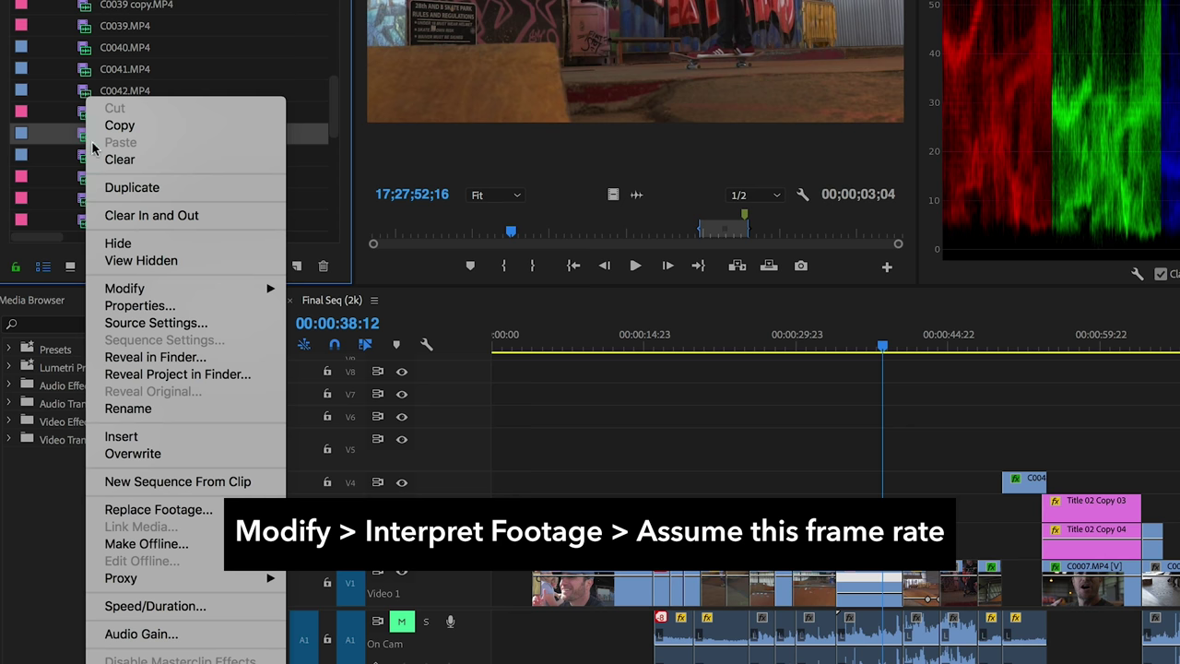
mouse_move(151, 289)
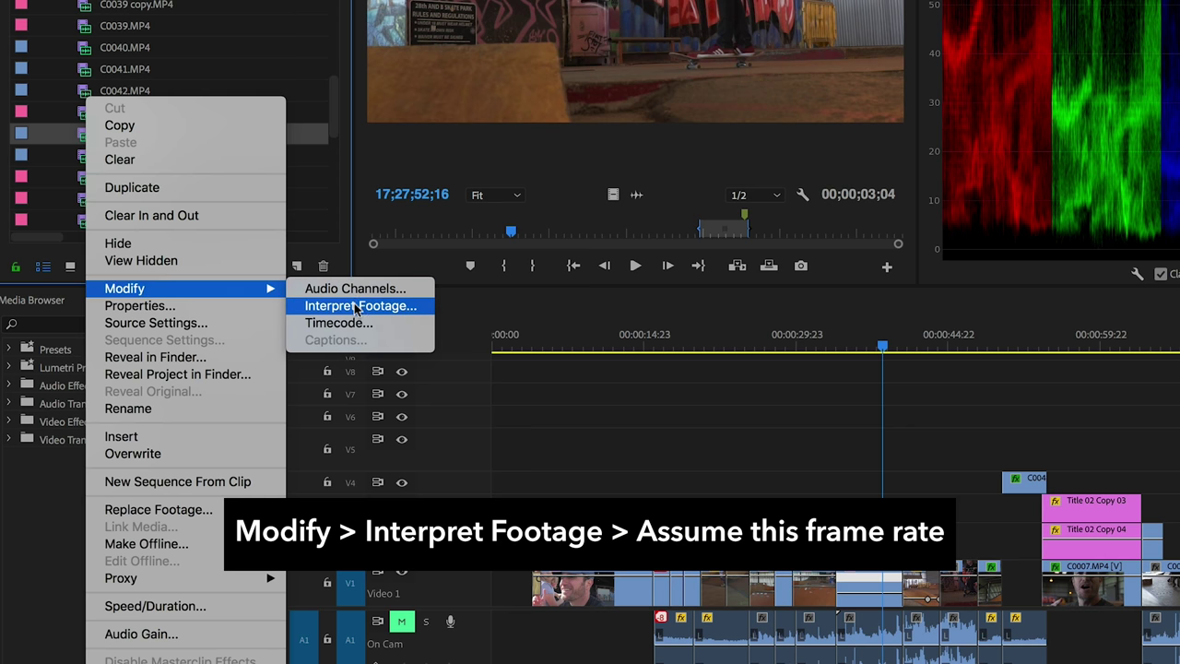
left_click(356, 308)
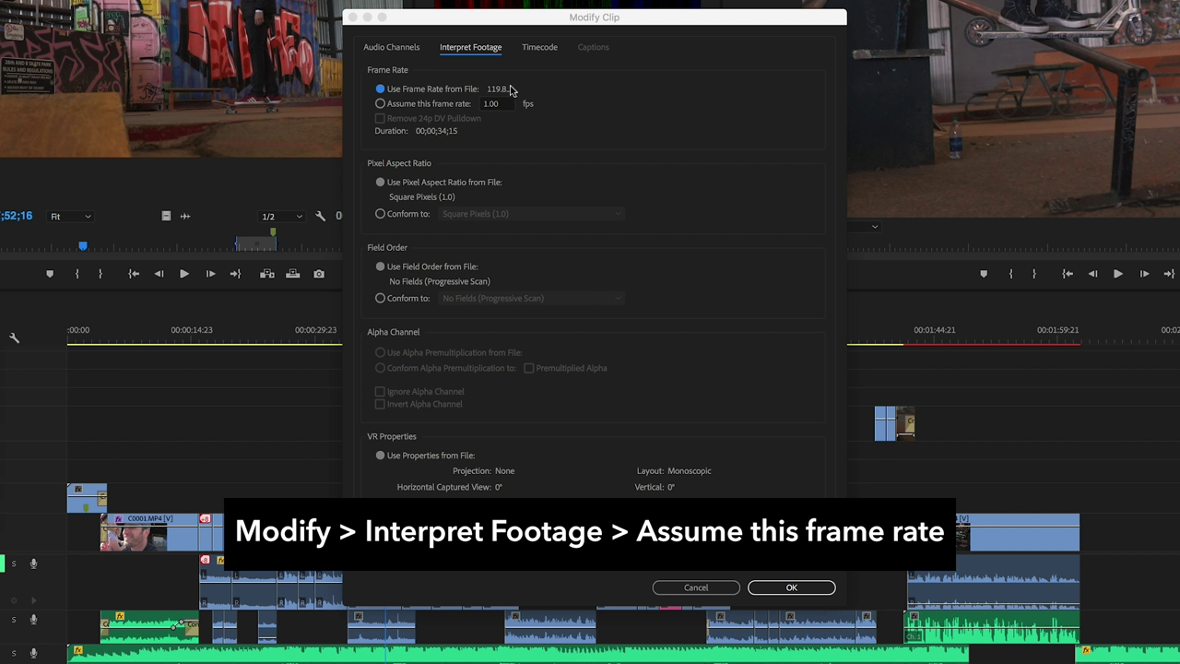
left_click(379, 104)
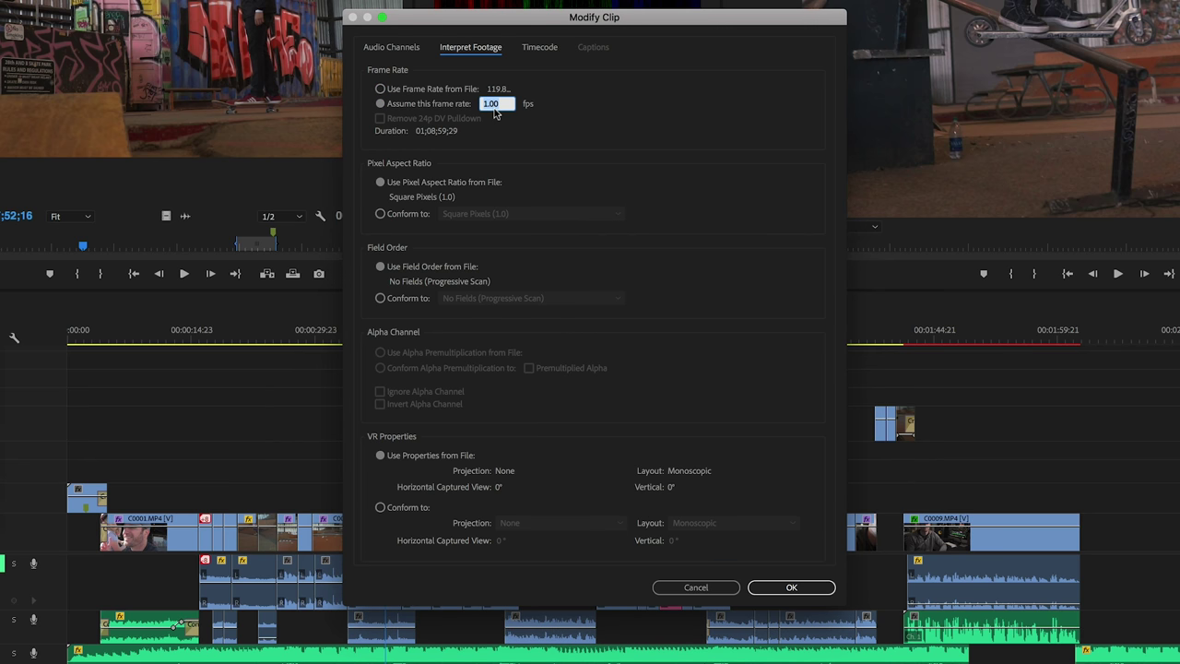
type("23.98")
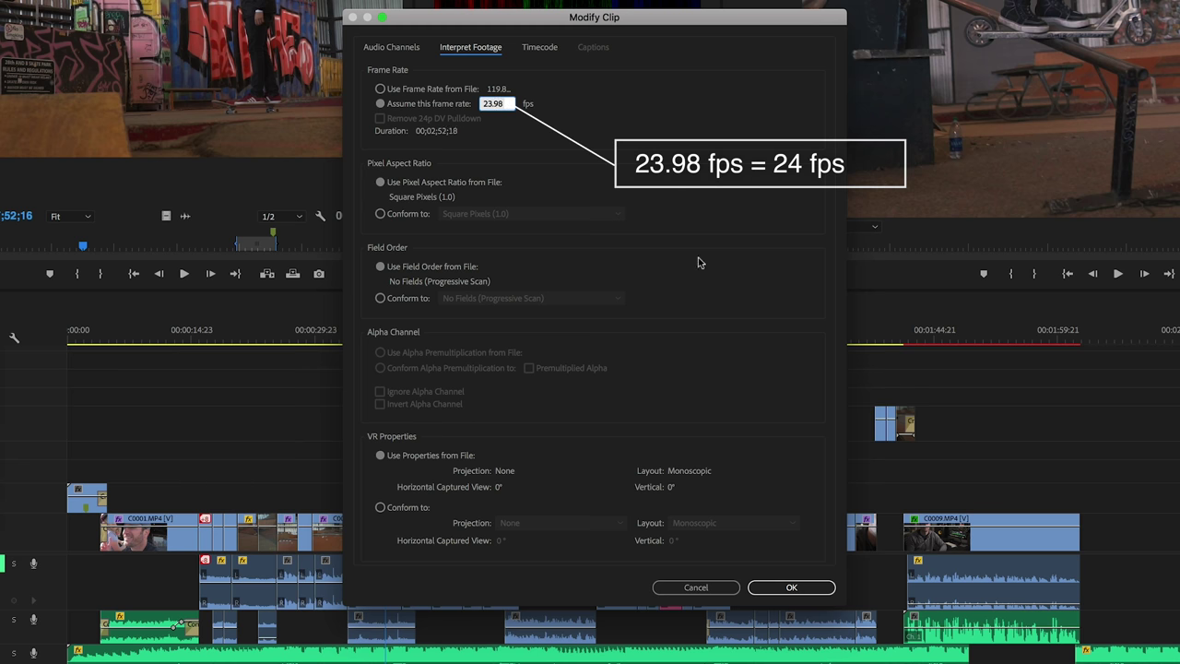
left_click(771, 584)
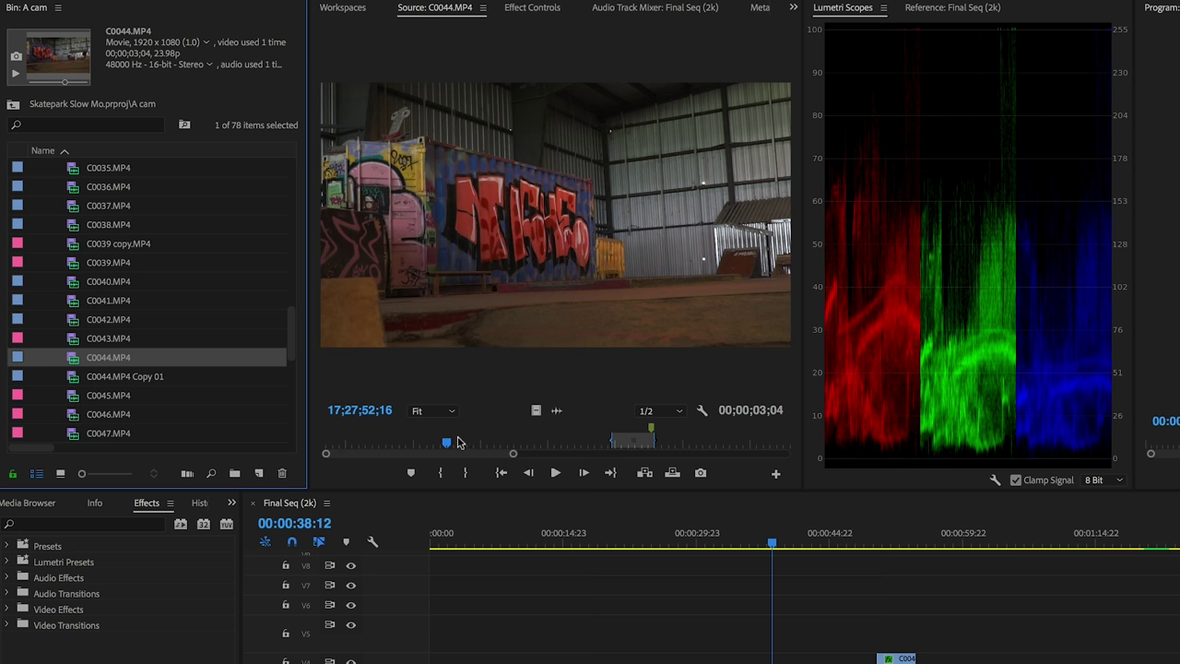
Scrub the C0044.MP4 source preview, then reselect the original clip over Copy 01.
left_click_drag(318, 276, 349, 279)
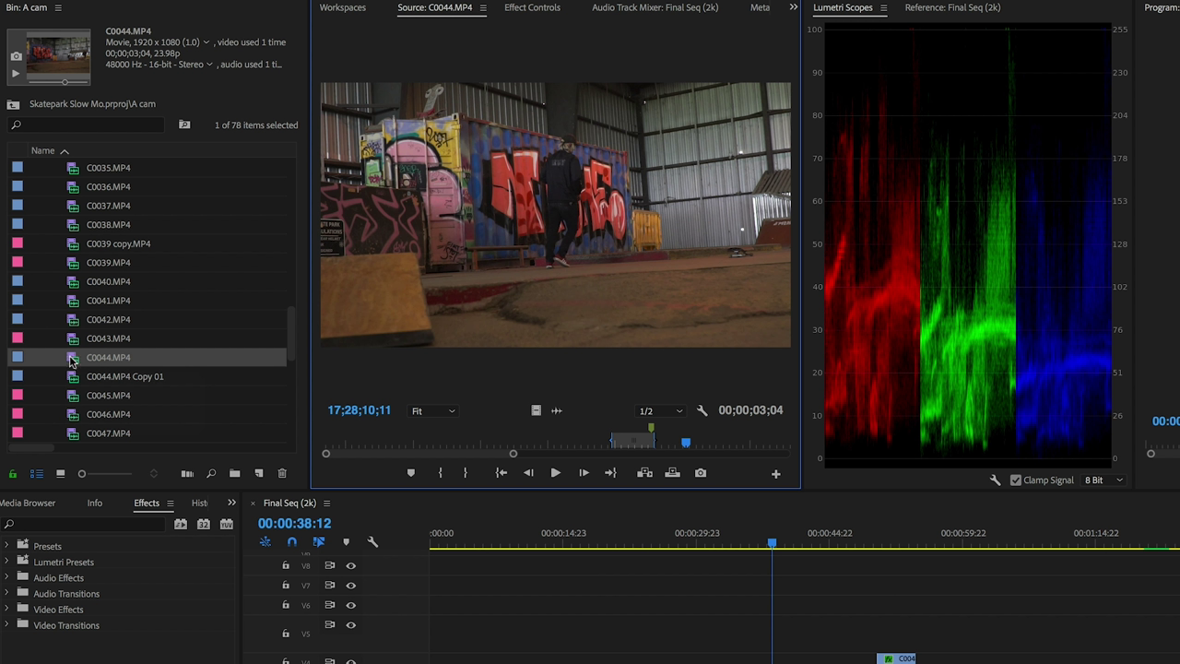
left_click(72, 376)
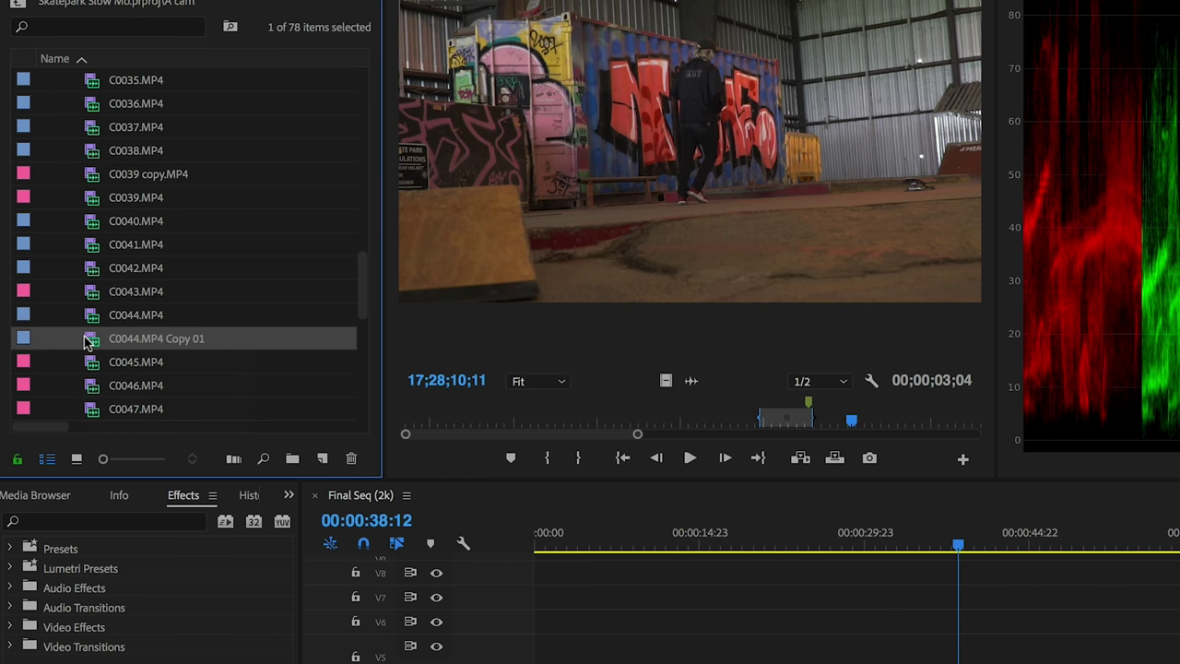
left_click(89, 317)
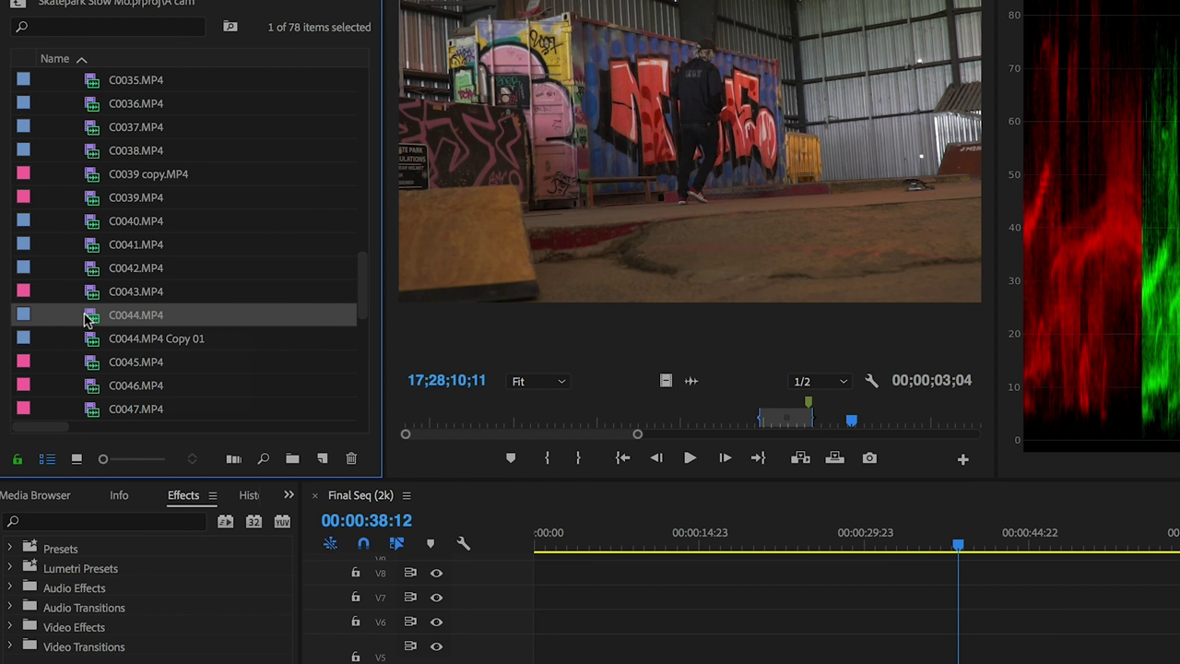
Duplicate C0044.MP4, delete the extra Copy 02, and play the source from a later point.
right_click(89, 317)
left_click(117, 373)
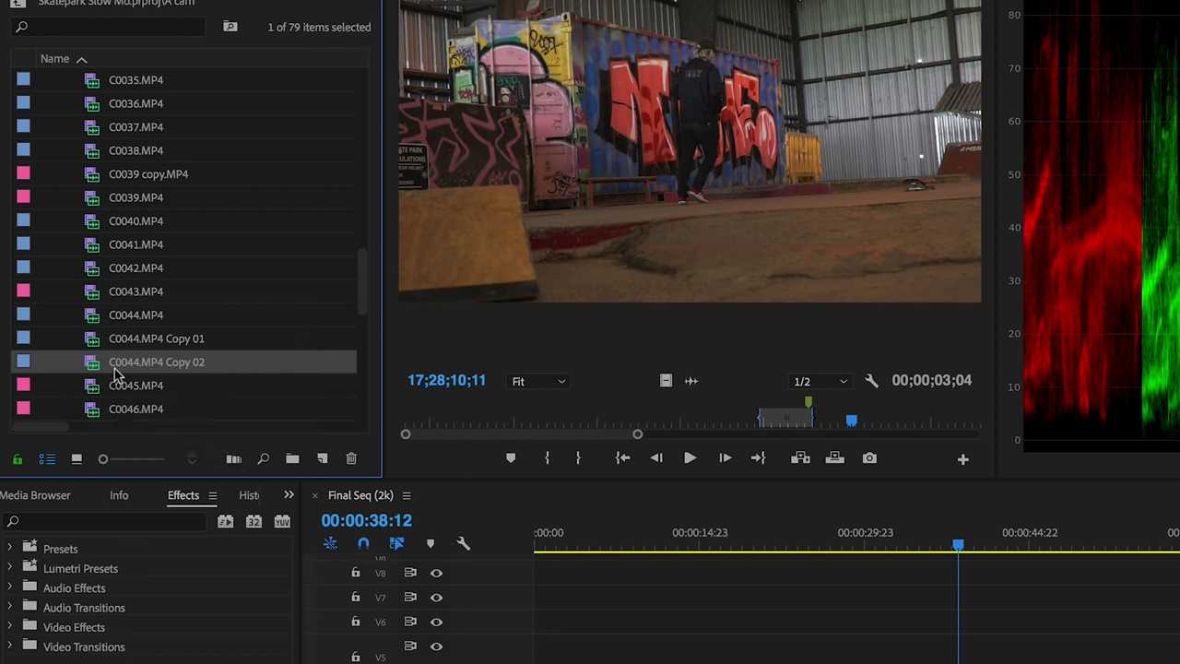
key("Delete")
left_click(815, 422)
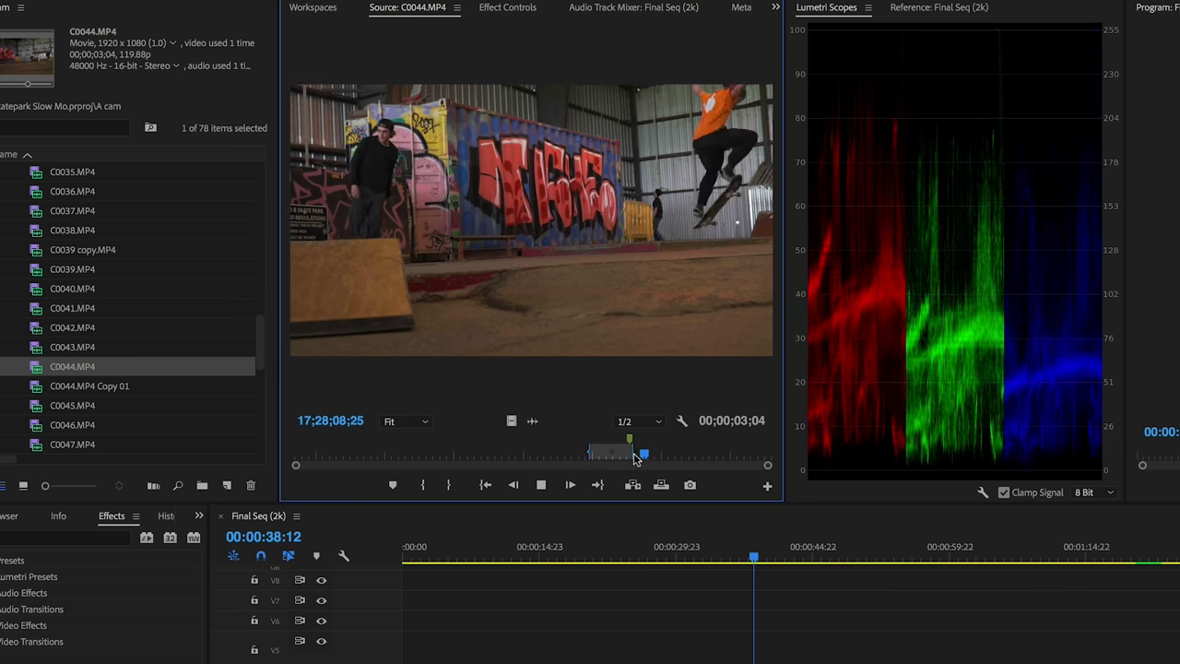
key("space")
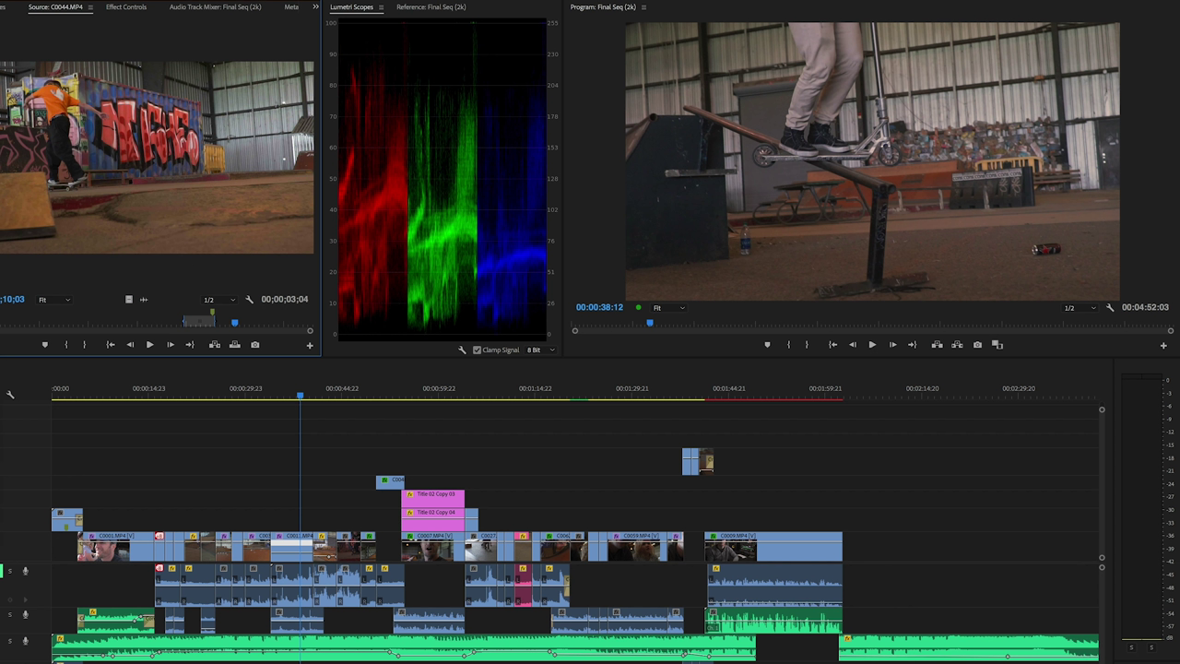
Play the sequence from about 2:10 and load C0044.MP4 into the source monitor.
left_click(890, 398)
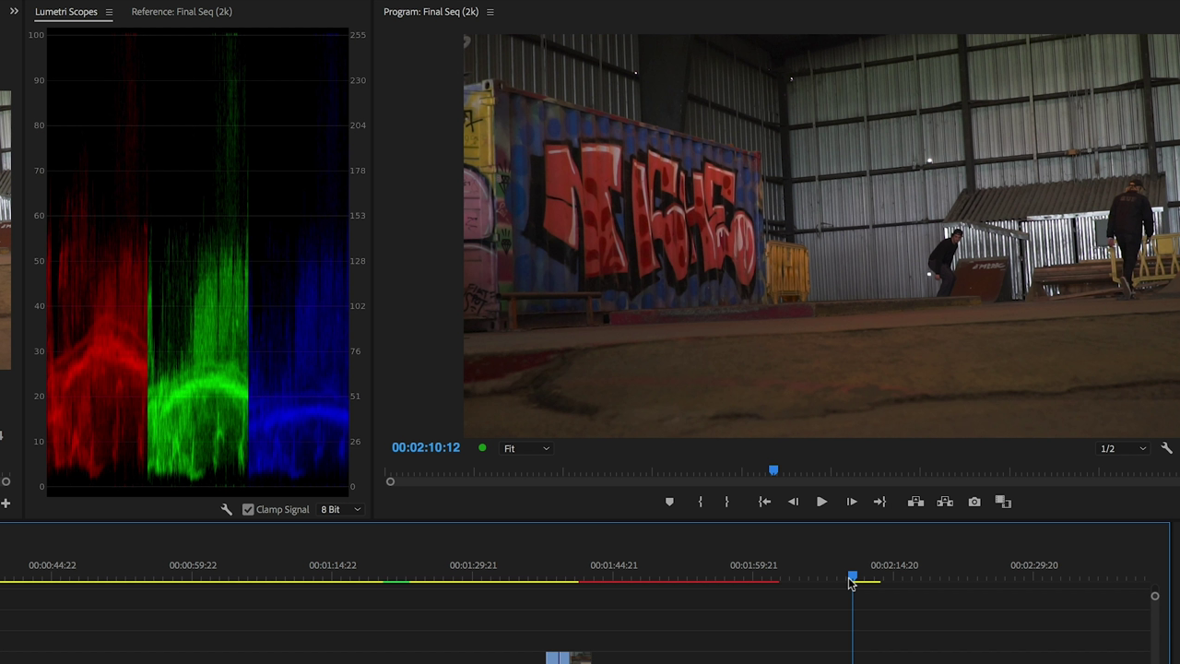
key("space")
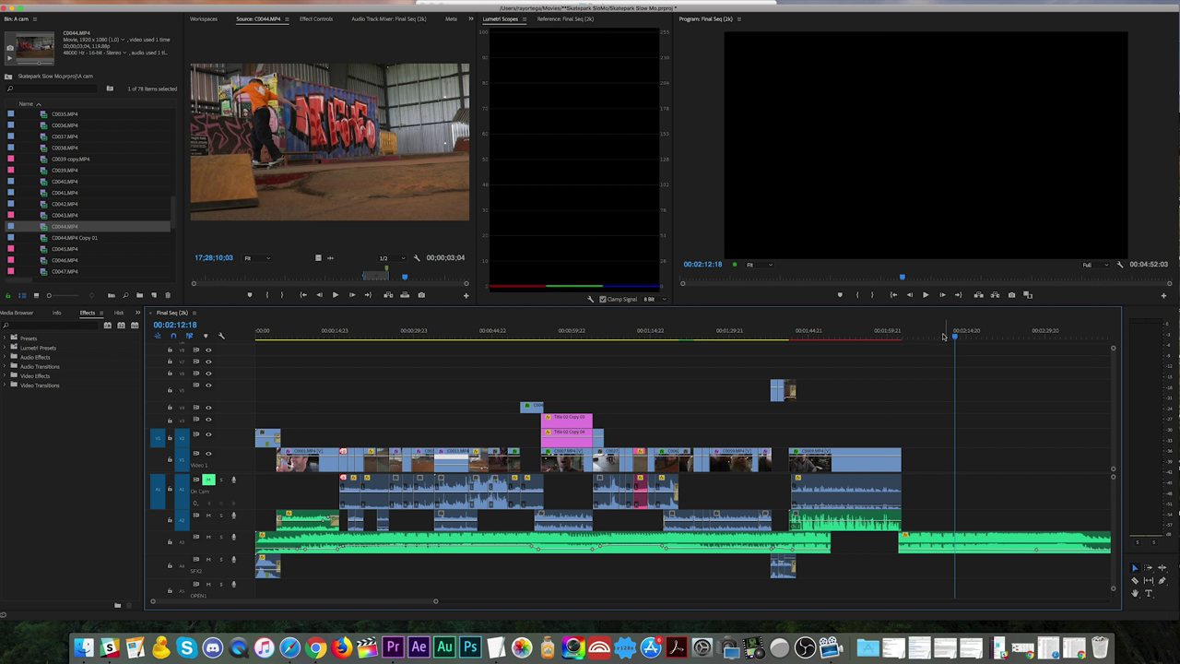
double_click(44, 228)
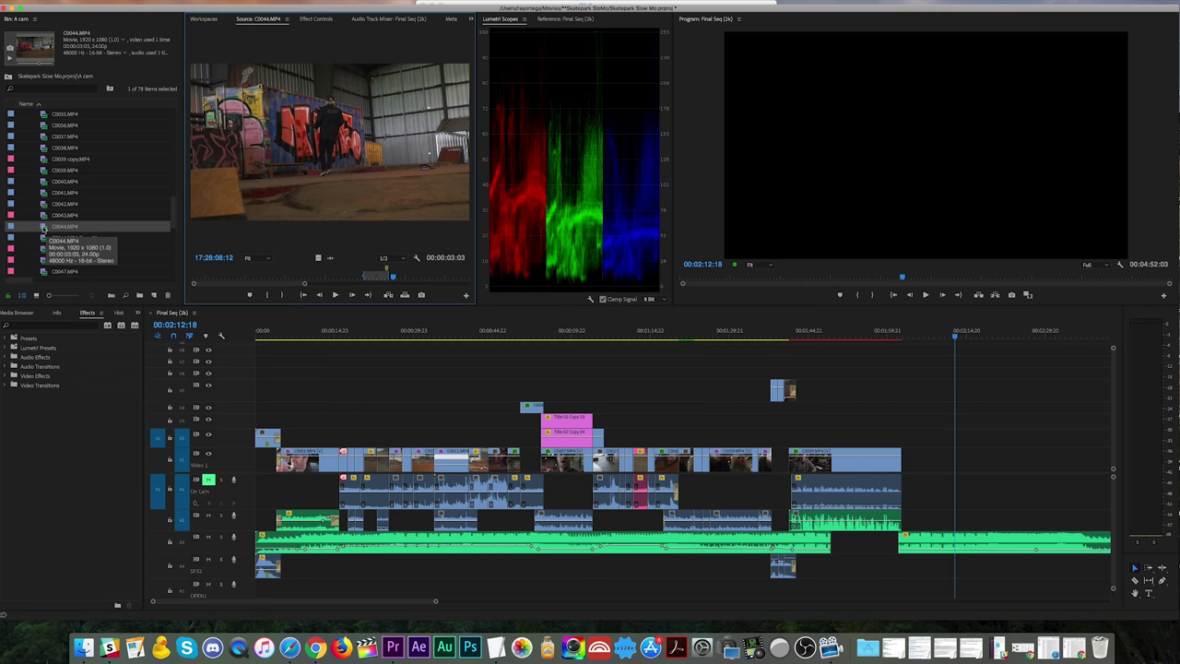
Play and stop the C0044.MP4 source clip, then switch to Finder.
key("super+shift+slash")
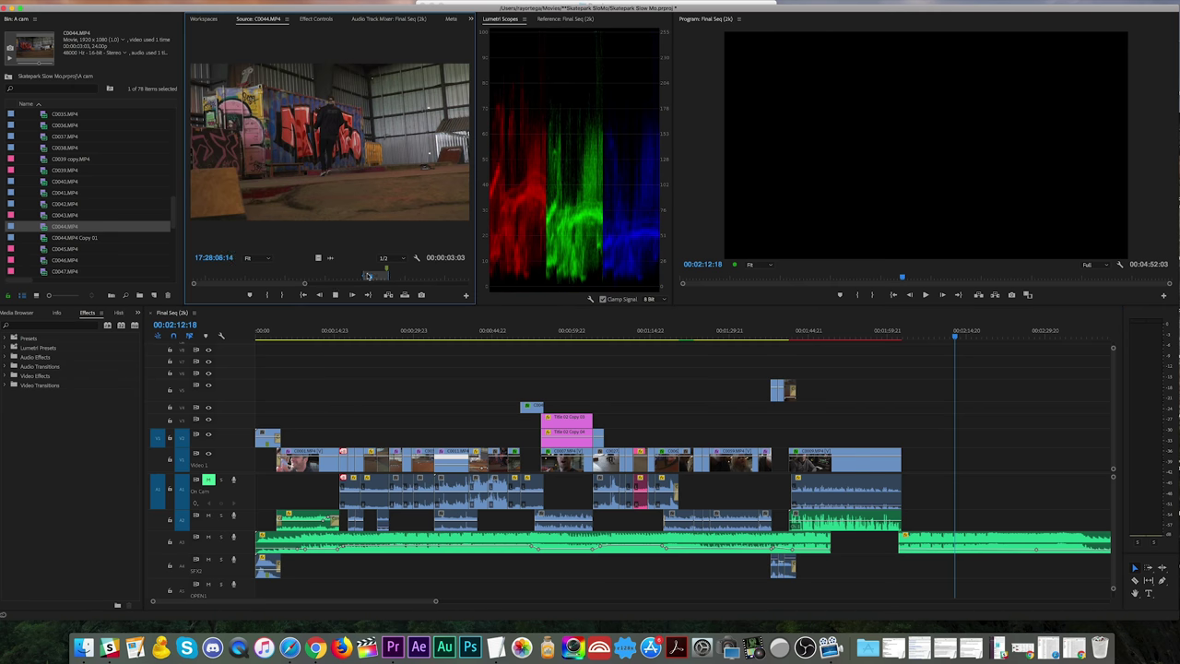
key("space")
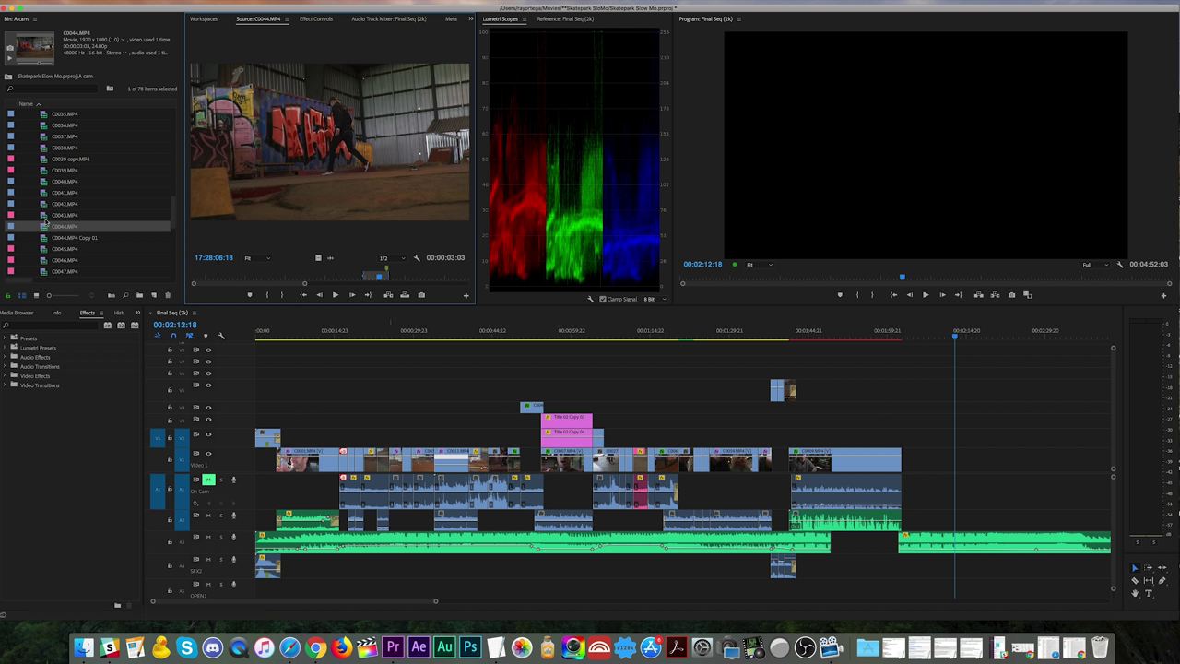
key("super+Tab")
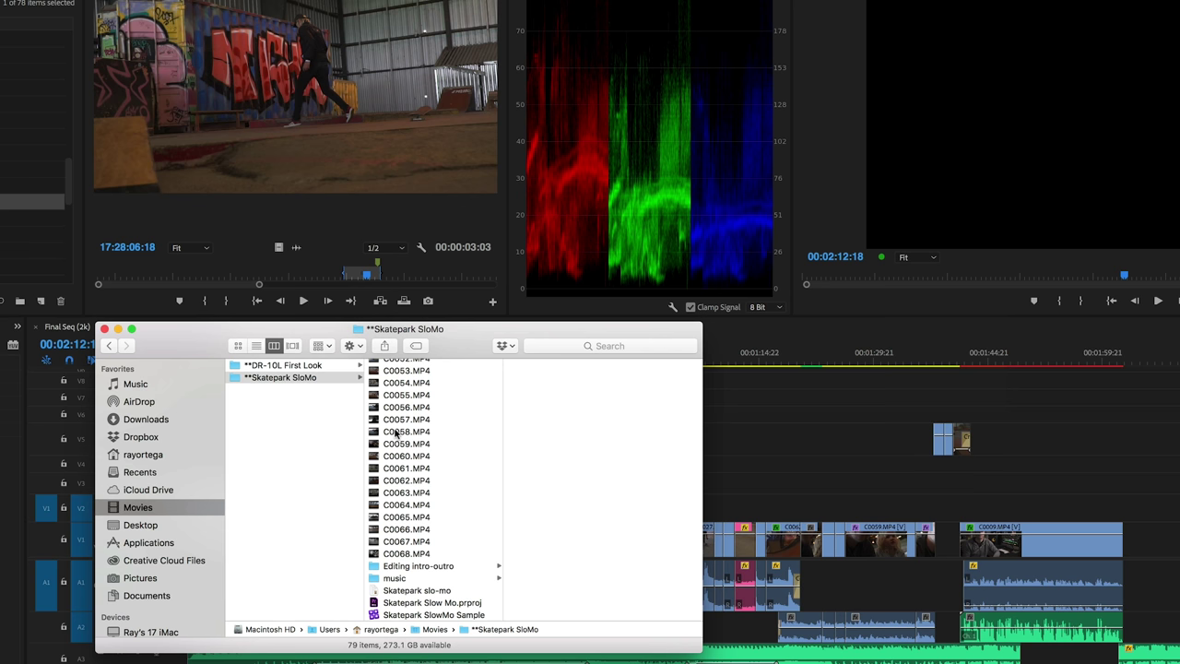
Find C0044.MP4 in the Skatepark SloMo folder and drag it onto the timeline near 2:12.
scroll(396, 373, "up", 10)
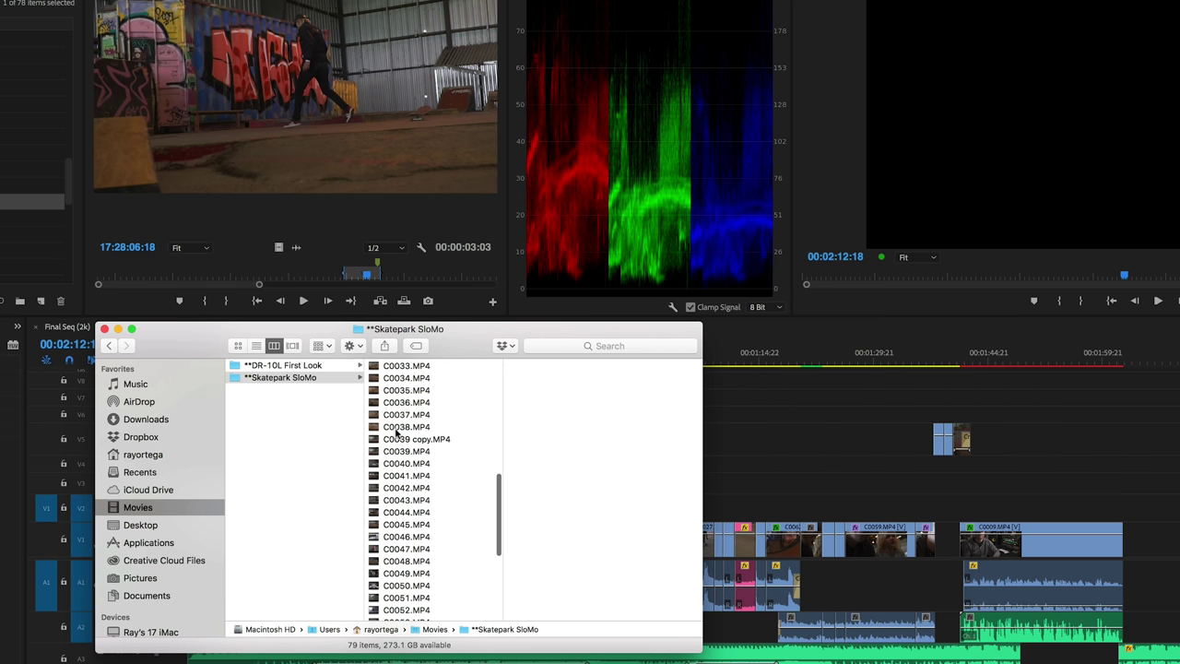
scroll(395, 465, "down", 1)
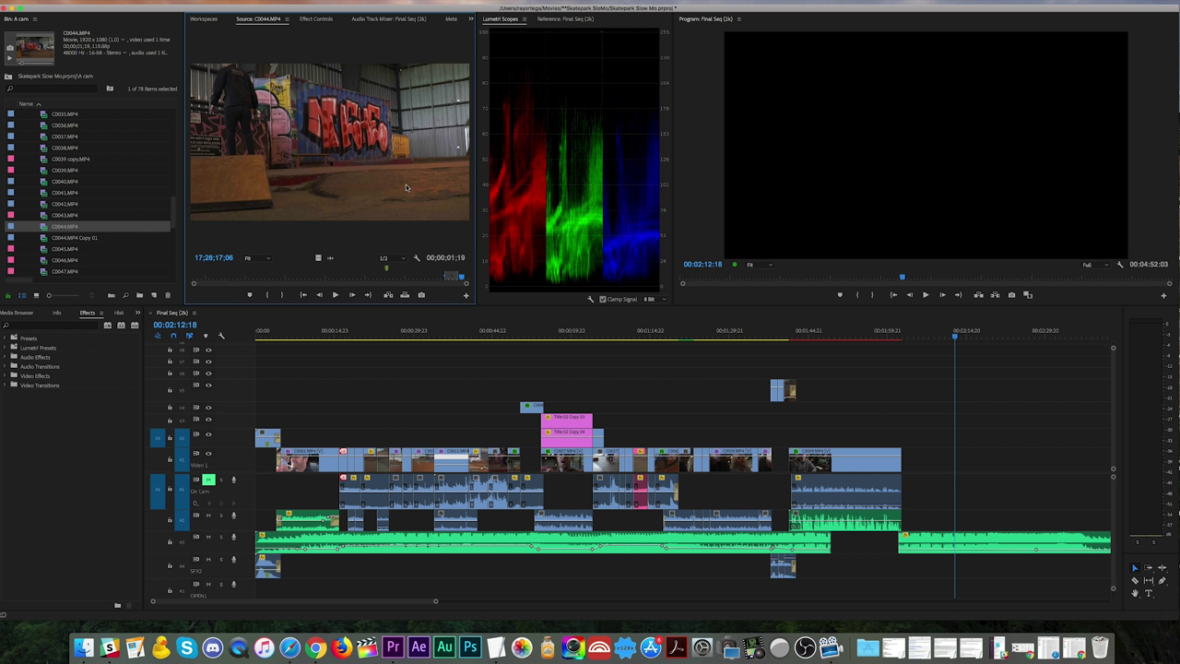
left_click_drag(406, 187, 945, 462)
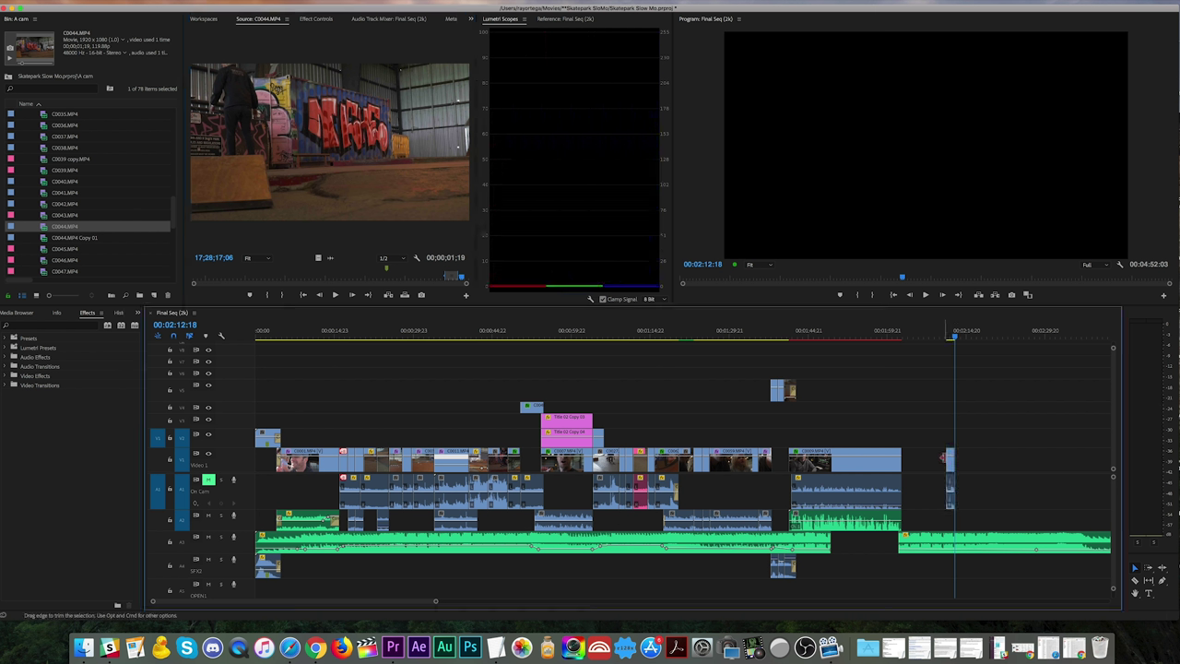
Play the new end-of-timeline C0044.MP4 clip, slow it to 20% via Speed/Duration, and replay it.
left_click(941, 338)
key("space")
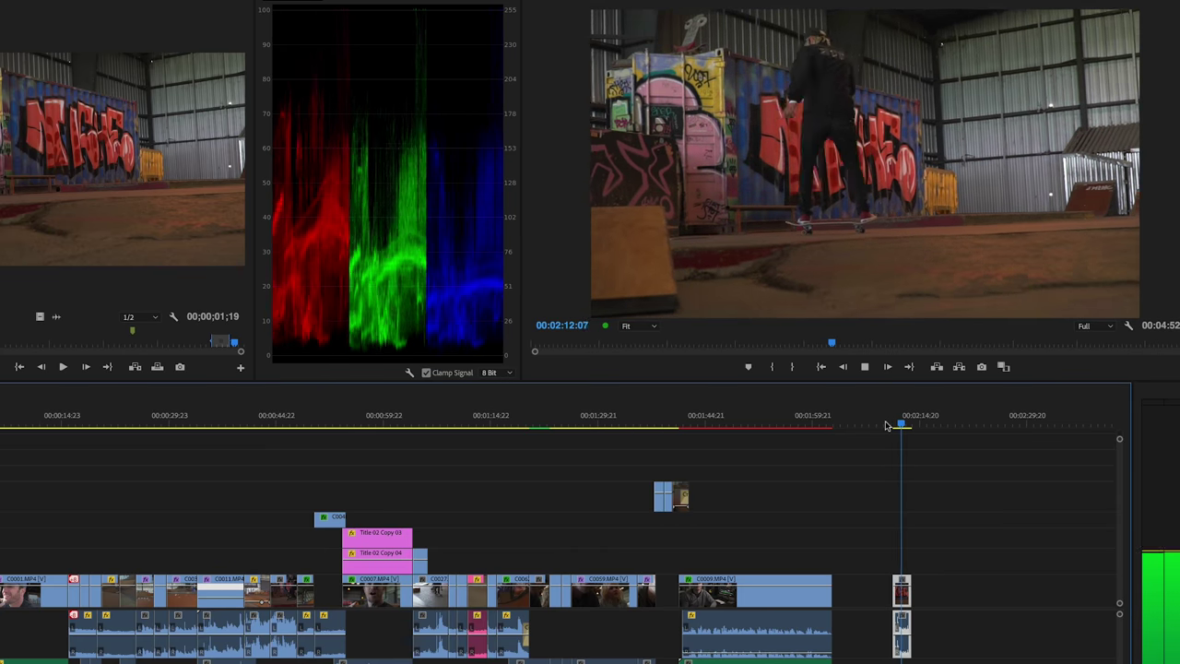
right_click(902, 590)
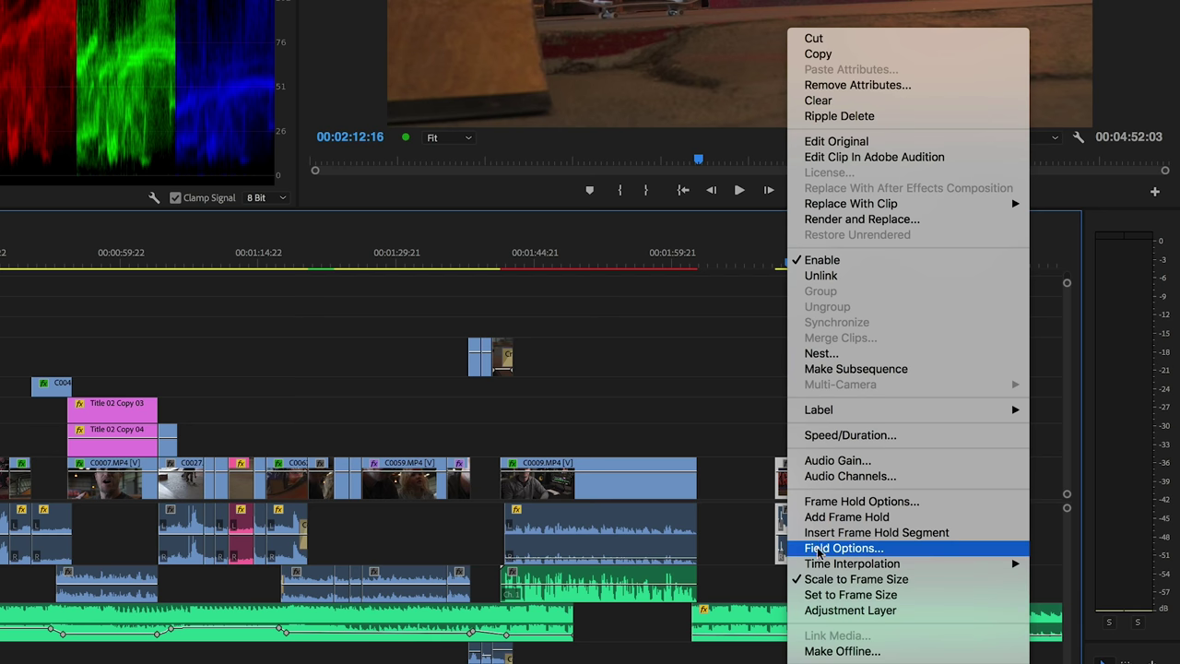
left_click(897, 434)
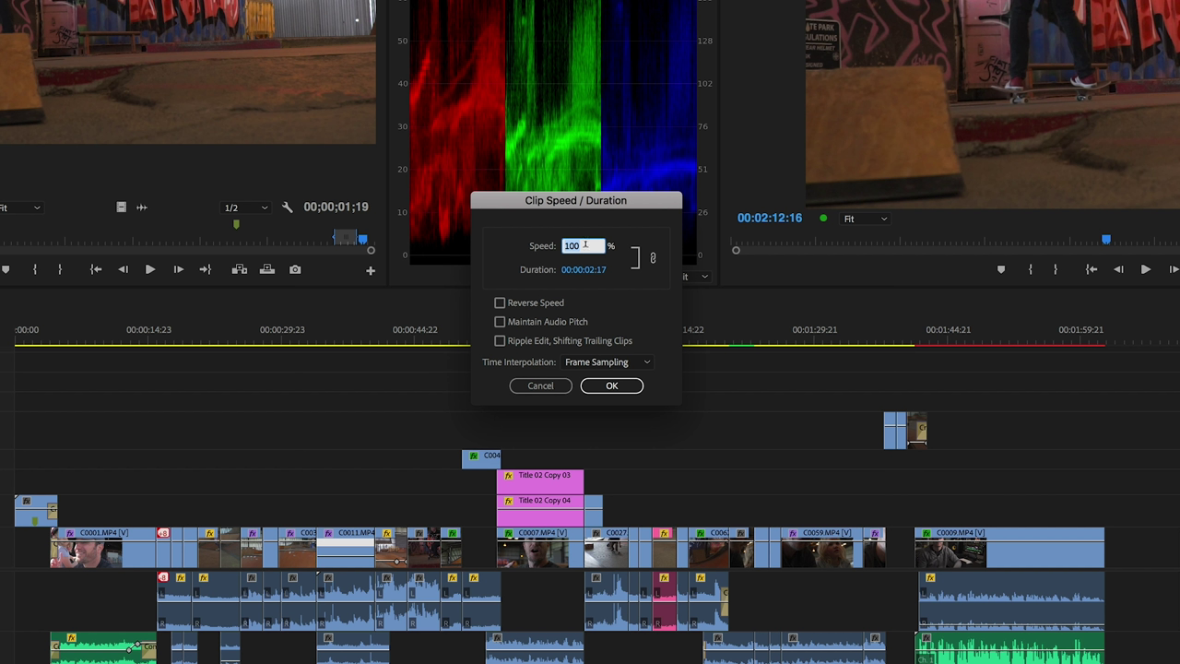
type("20")
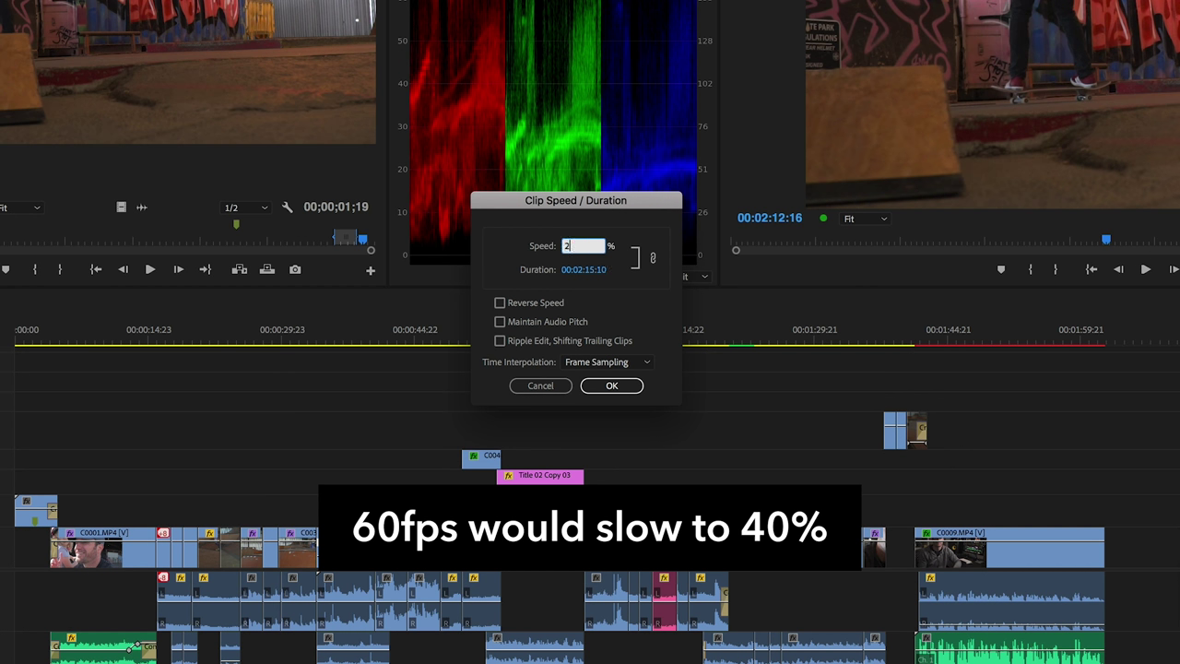
left_click(611, 386)
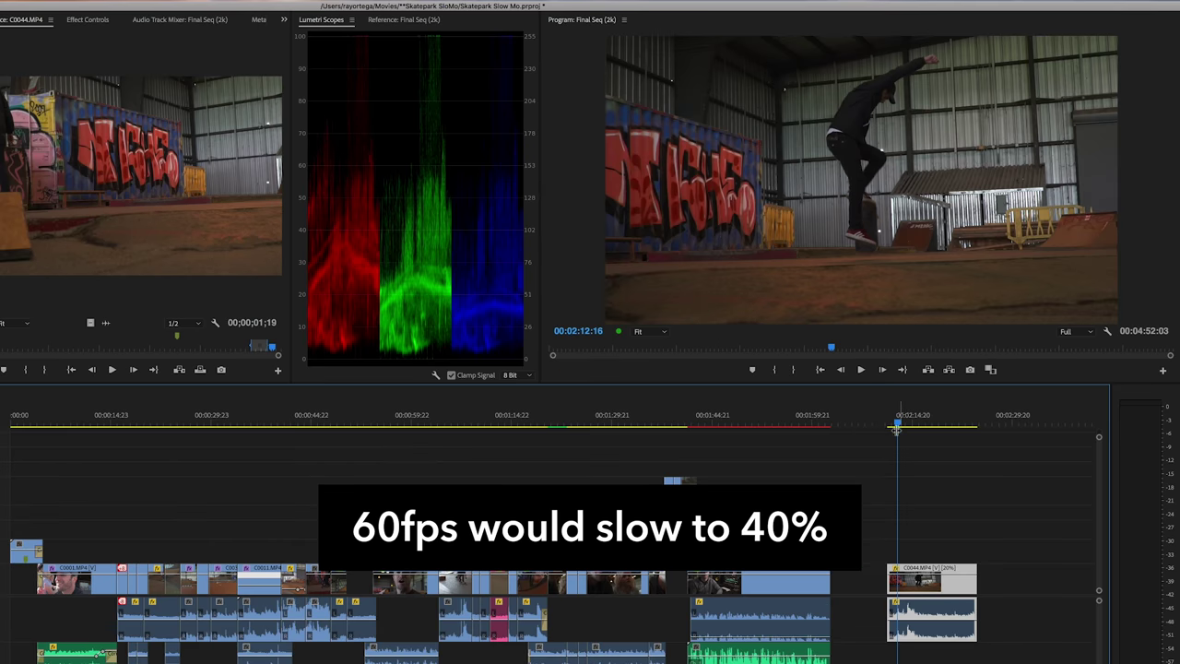
key("space")
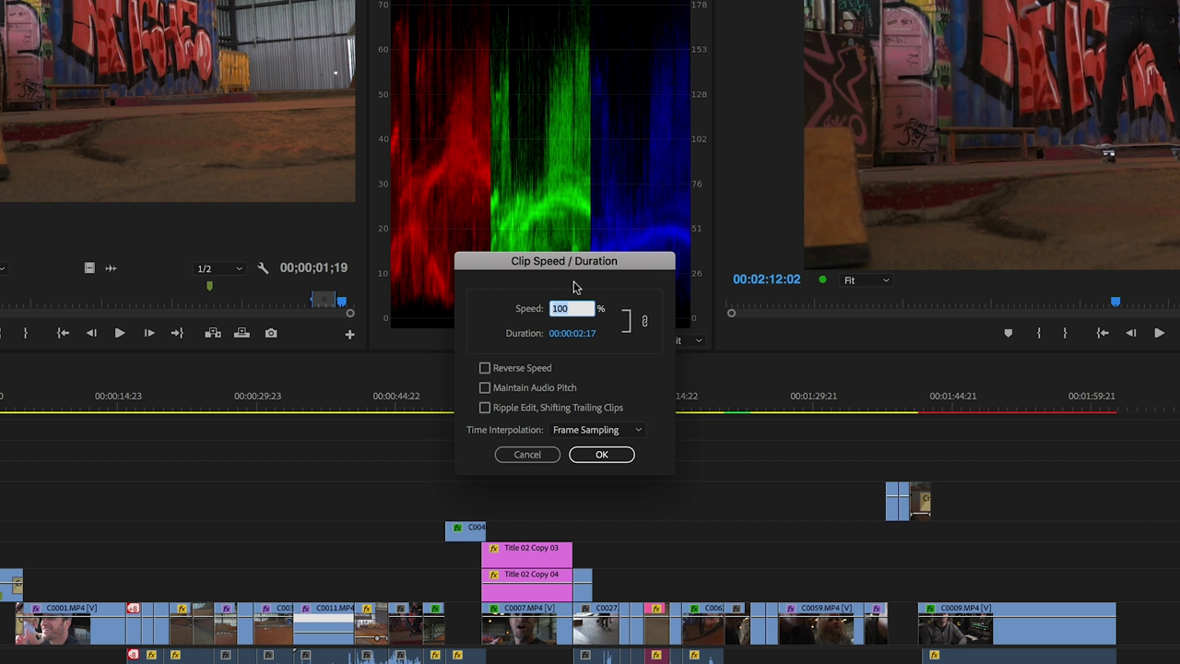
Change the end clip to 60% speed, play it back, then select C0044.MP4 in the bin.
type("60")
key("Return")
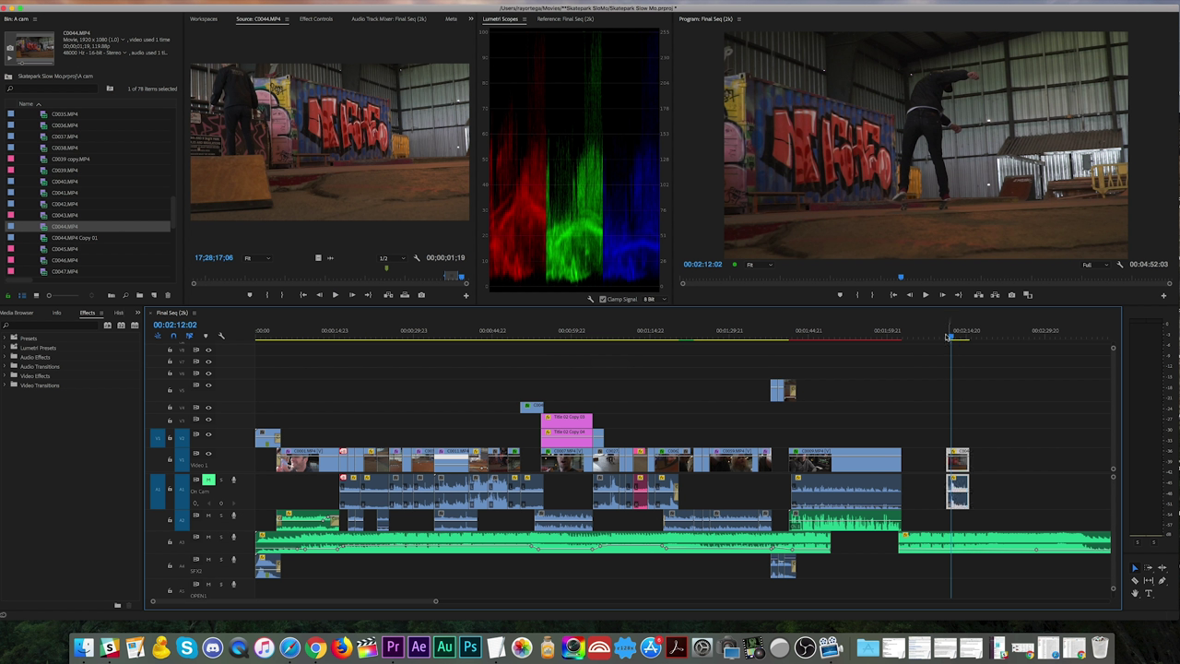
key("space")
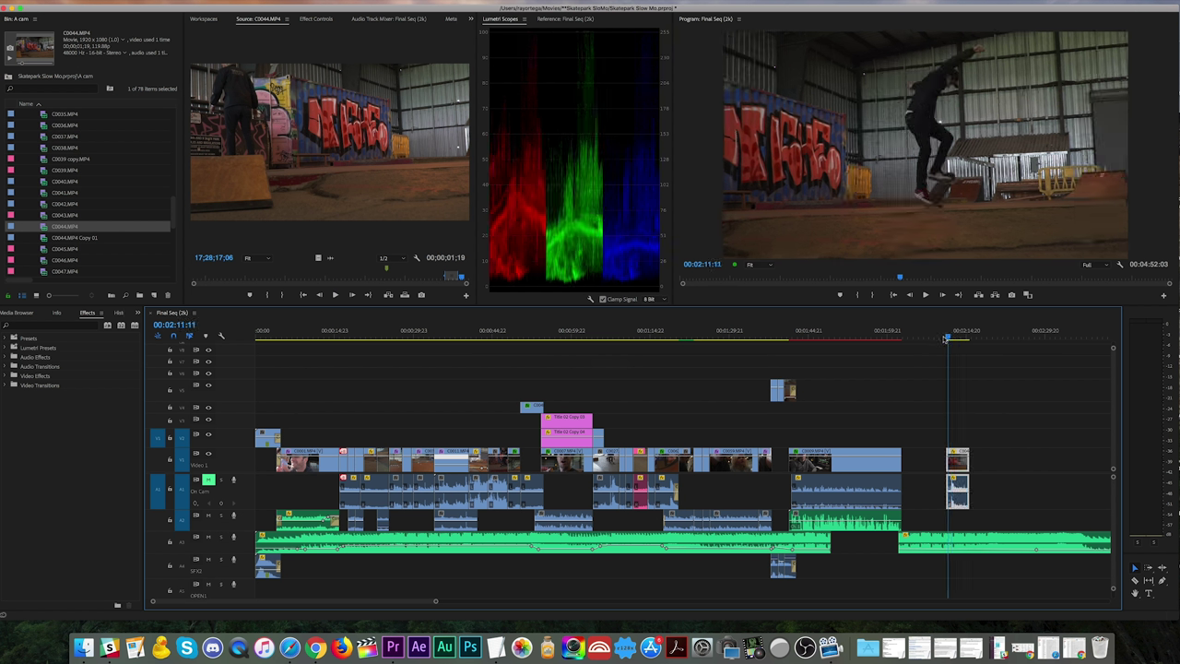
key("space")
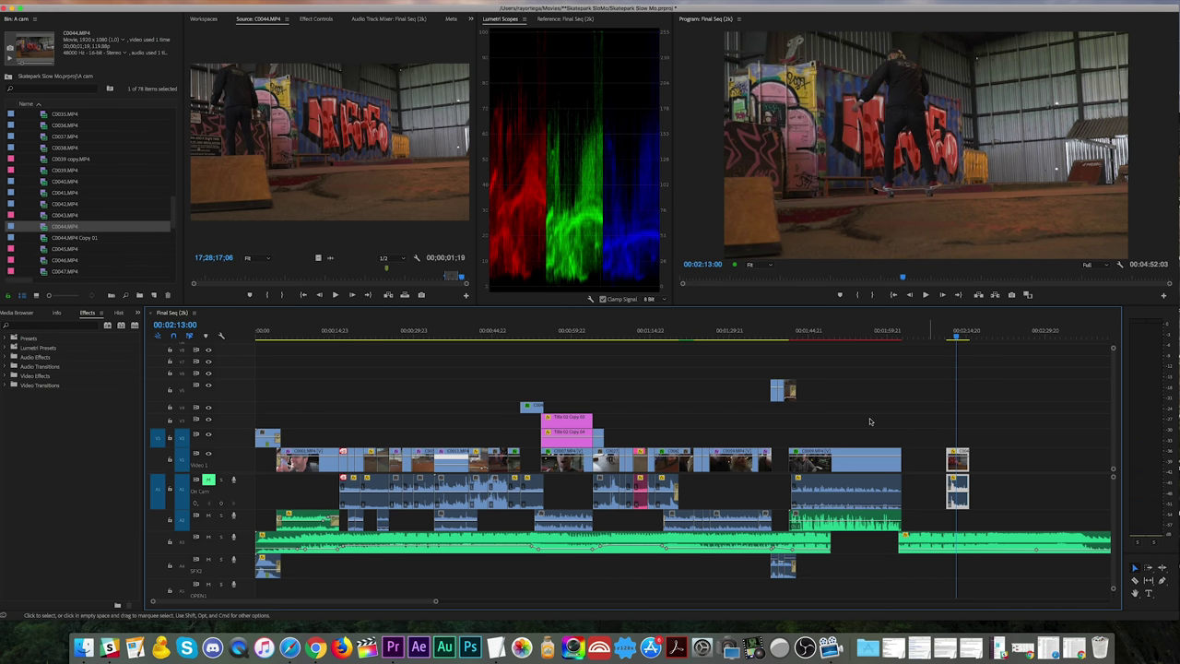
left_click(41, 226)
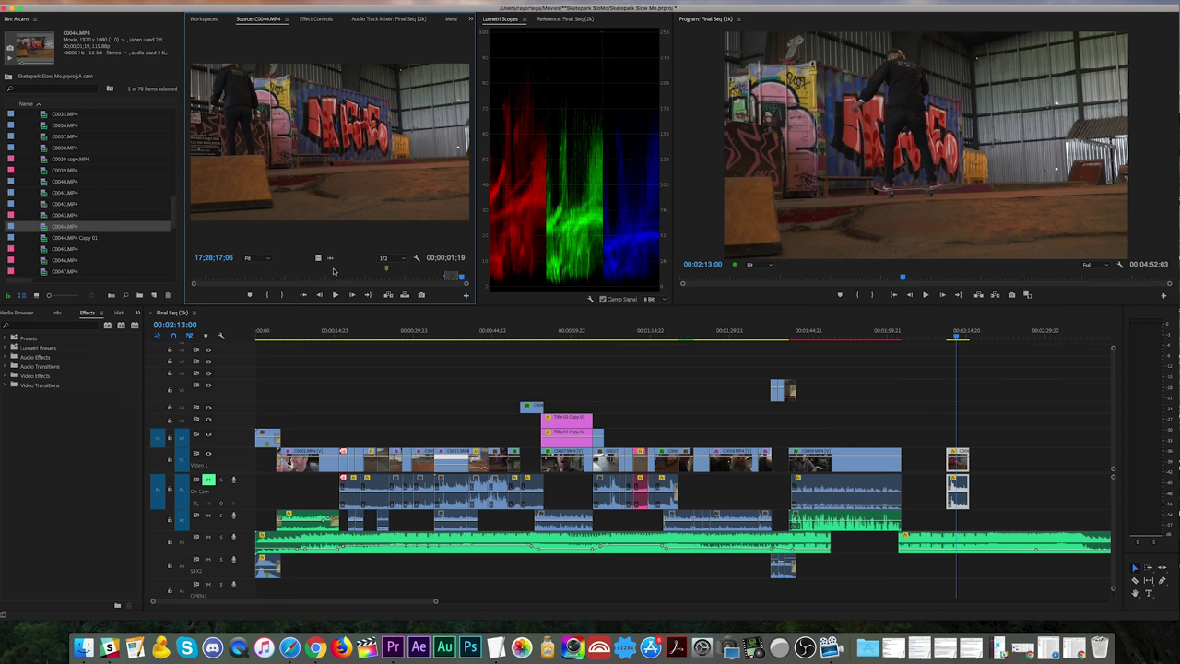
Place the source clip on V1/A1 right after C0044 in the sequence.
left_click(336, 275)
left_click_drag(393, 189, 978, 458)
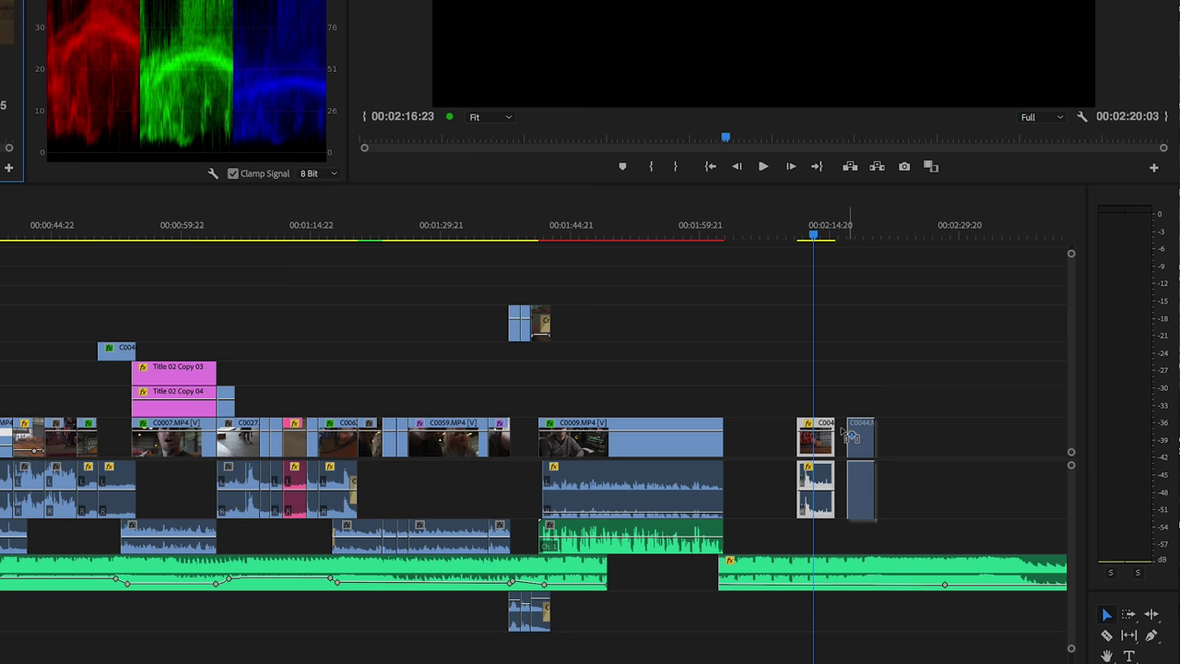
left_click_drag(851, 435, 849, 435)
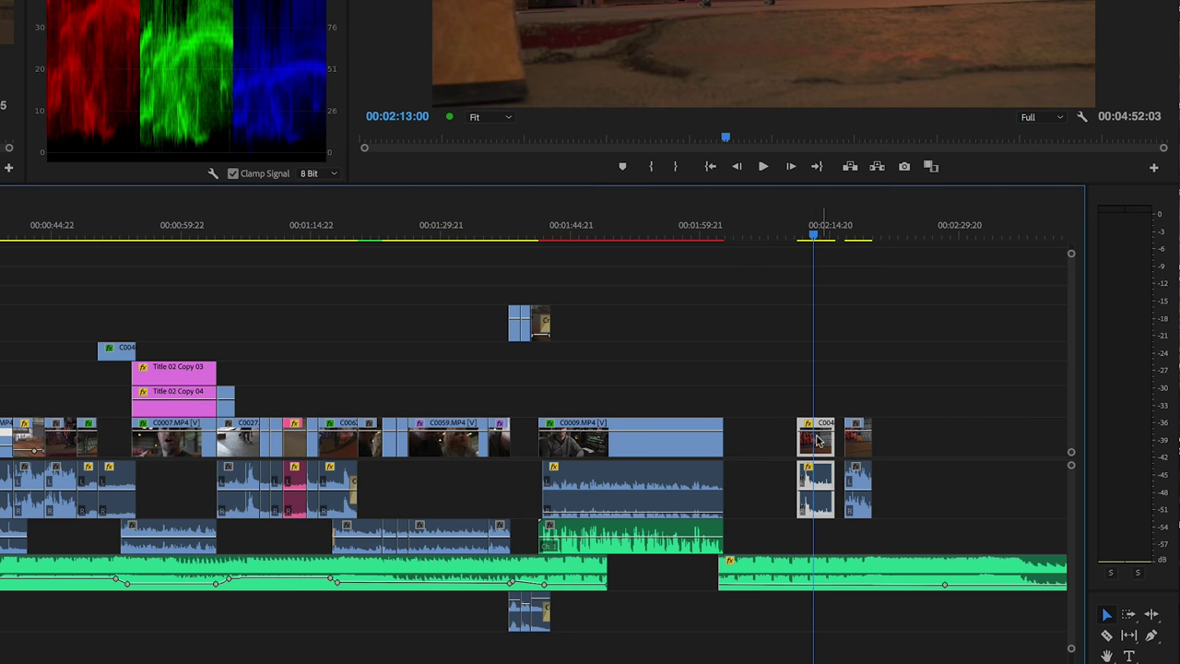
Slow the C0044 clip to 20% speed and play it from about 02:11.
right_click(815, 443)
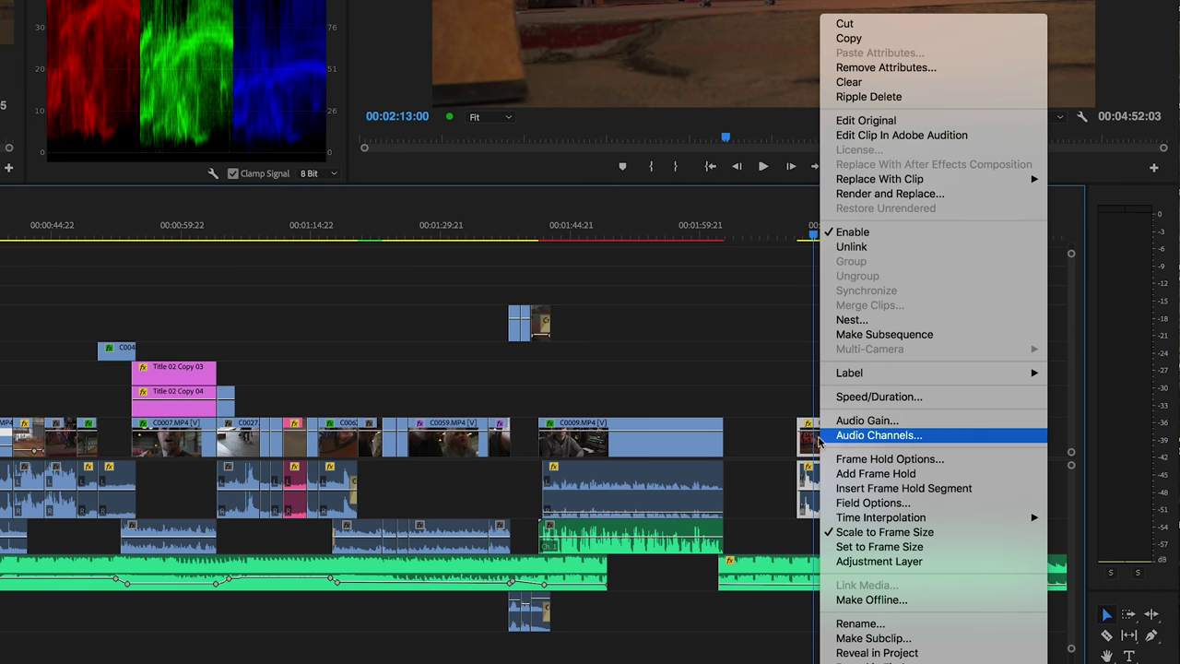
left_click(859, 396)
type("20")
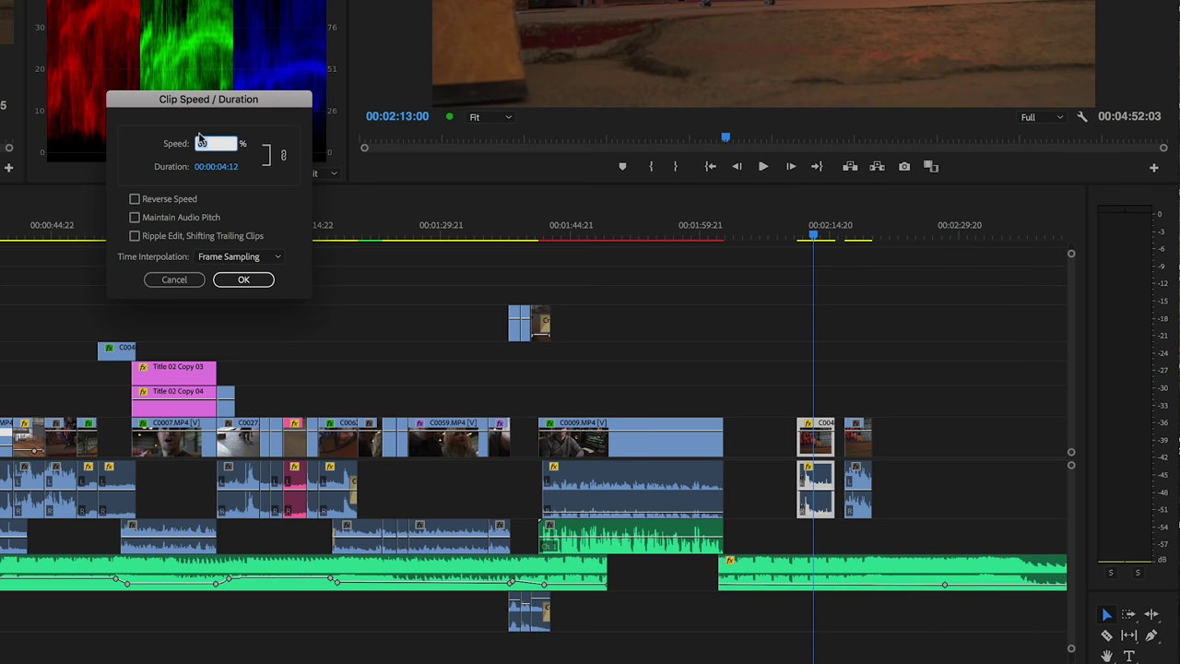
key("Return")
left_click(798, 232)
key("space")
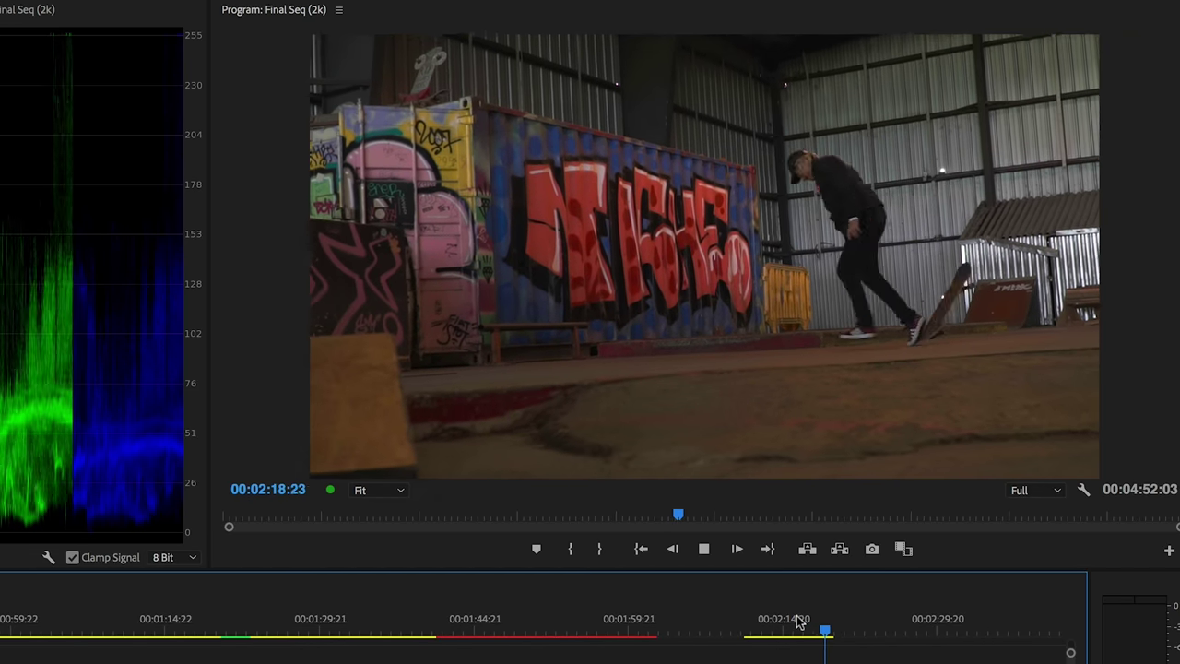
key("space")
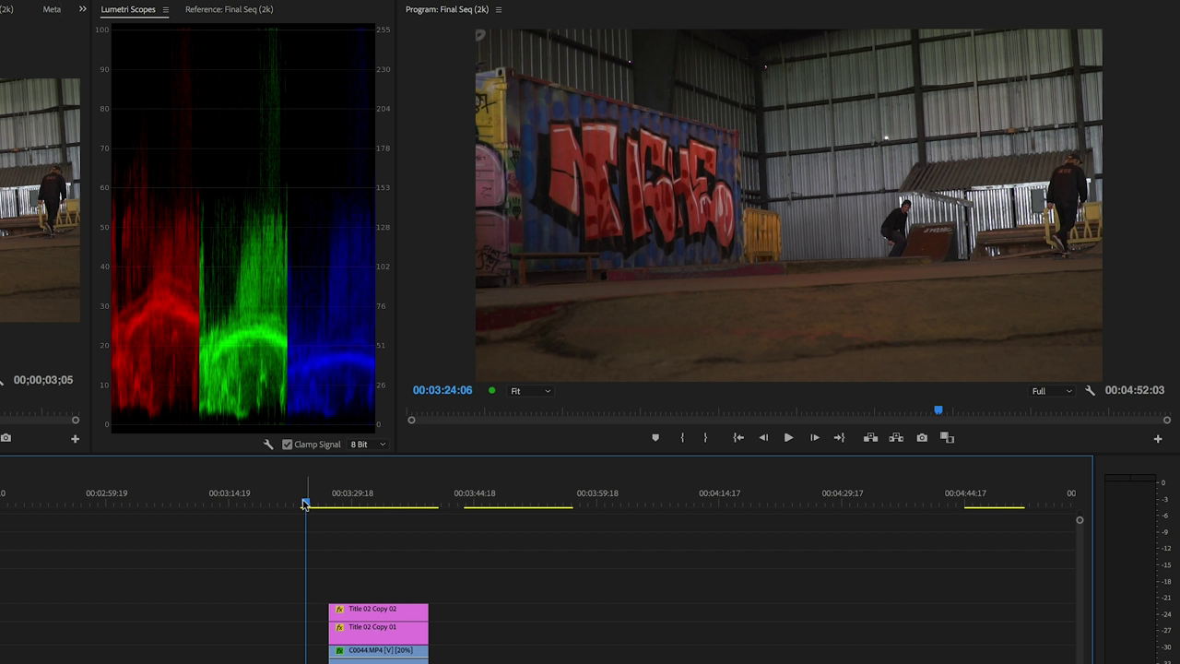
key("space")
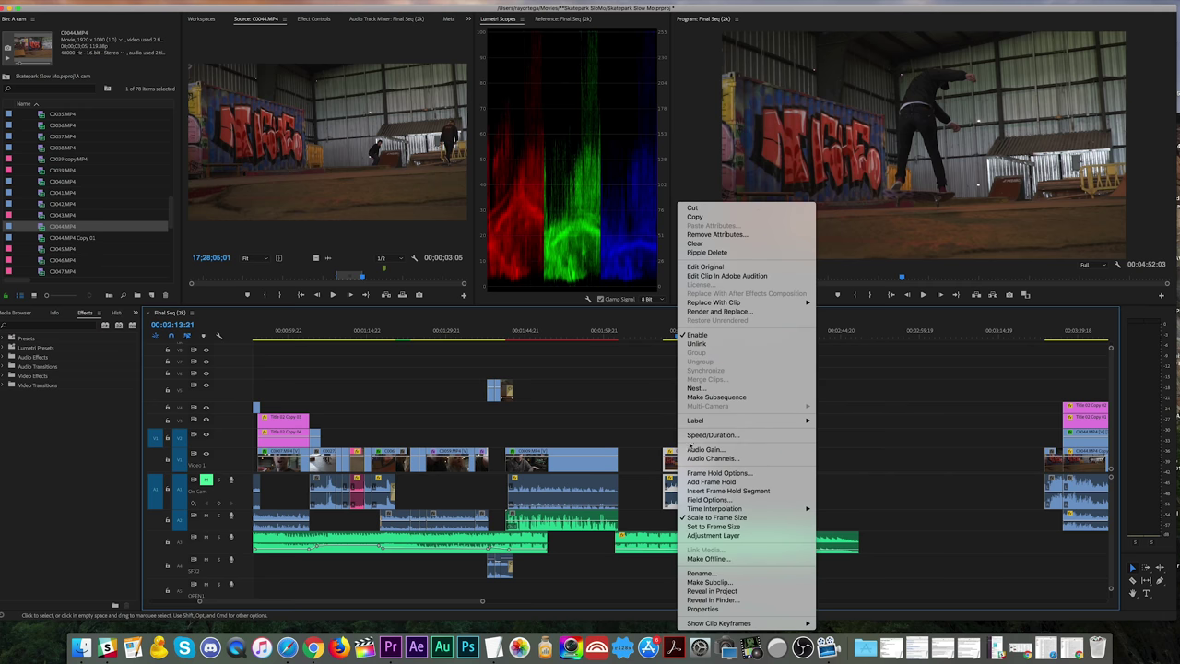
Set the C0044 clip near 02:13 to 10% speed and stop playback at 02:15:10.
left_click(692, 435)
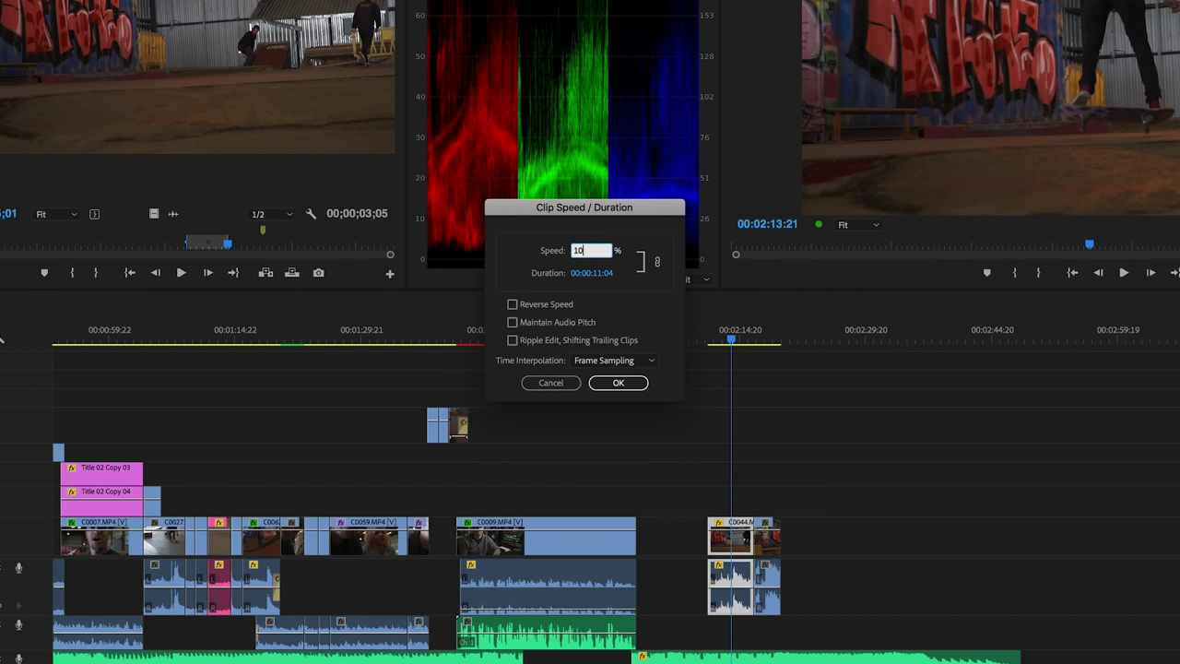
type("10")
key("Return")
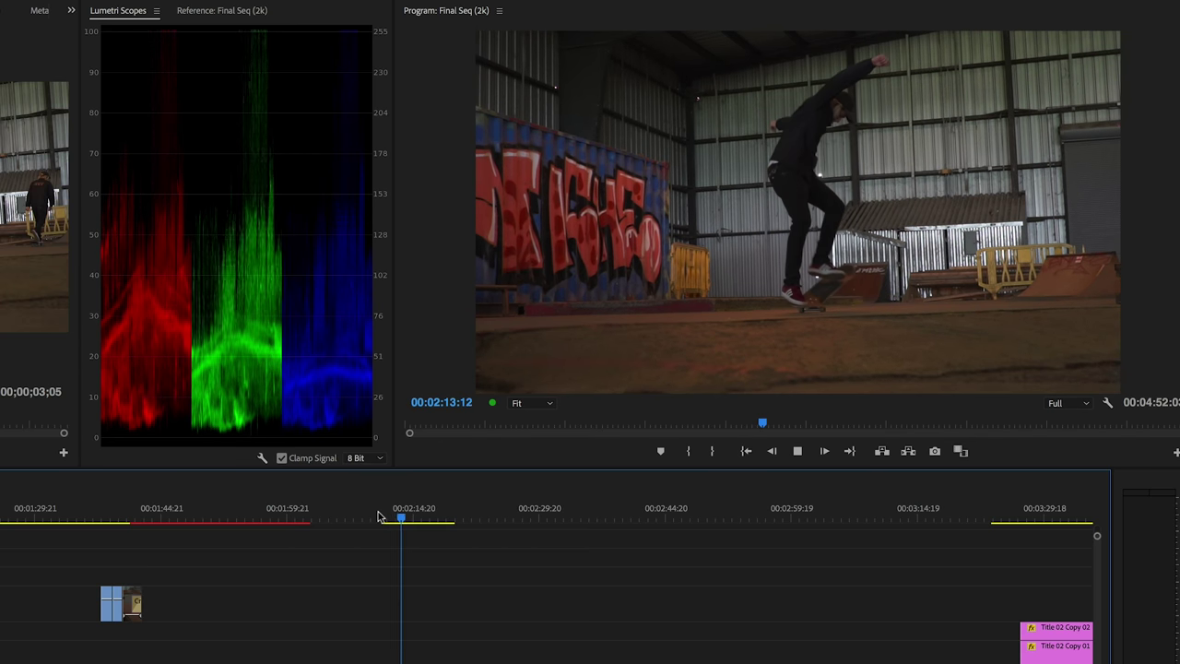
key("space")
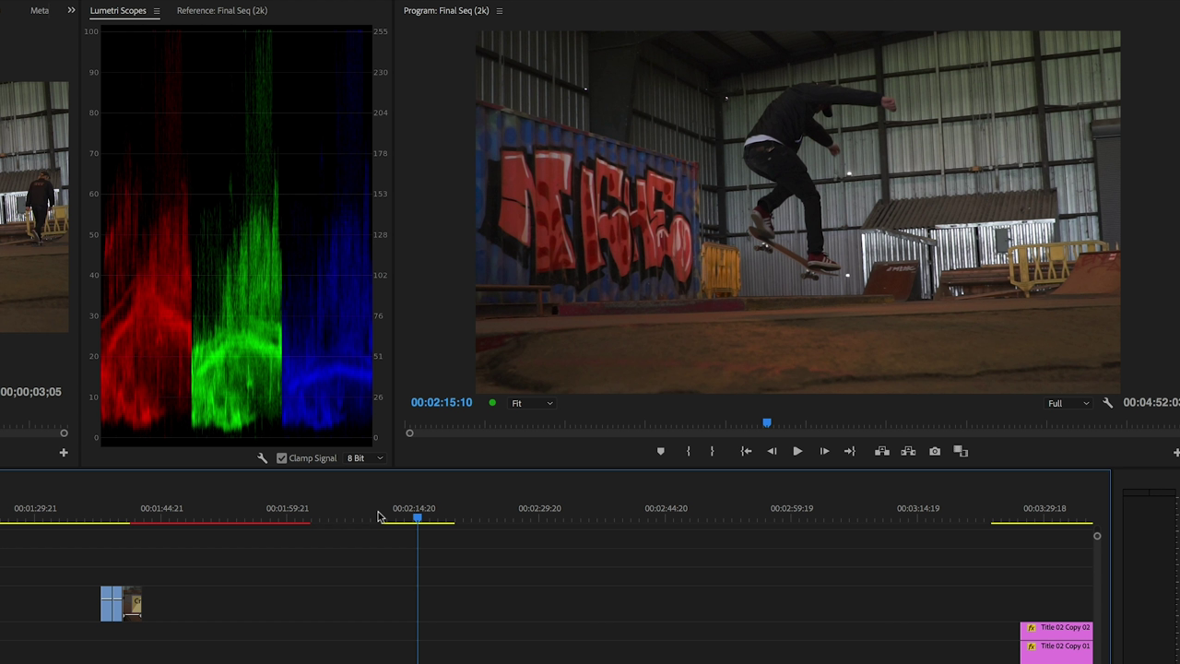
Switch the slowed clip's time interpolation to Optical Flow.
right_click(404, 663)
mouse_move(465, 663)
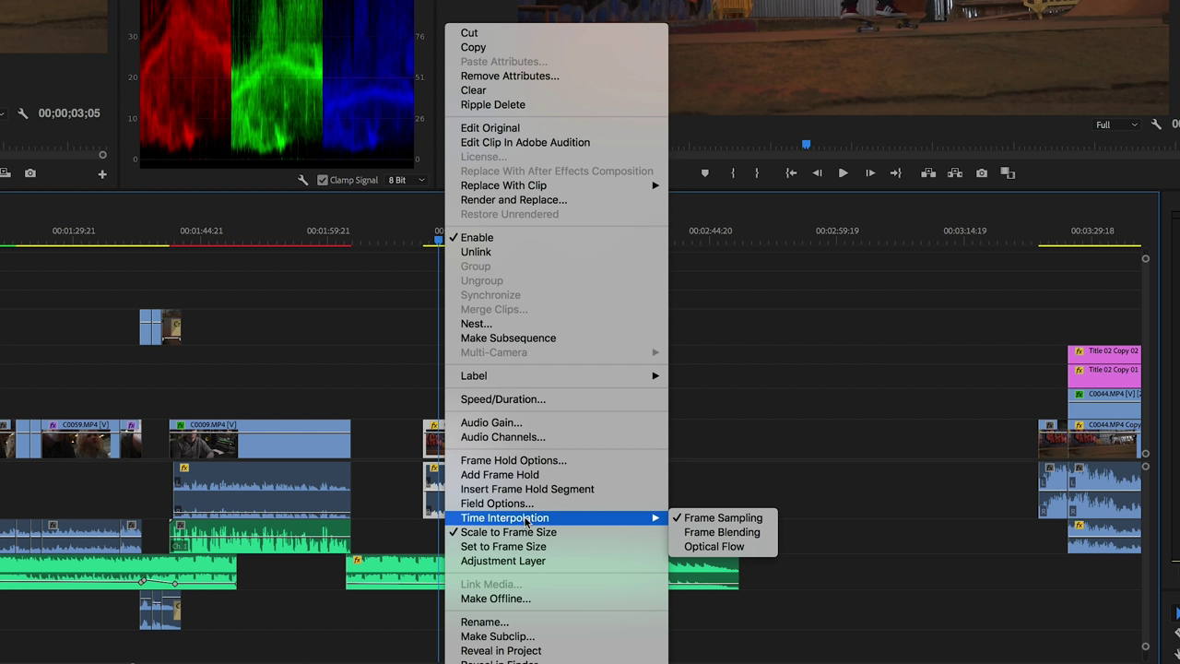
left_click(728, 546)
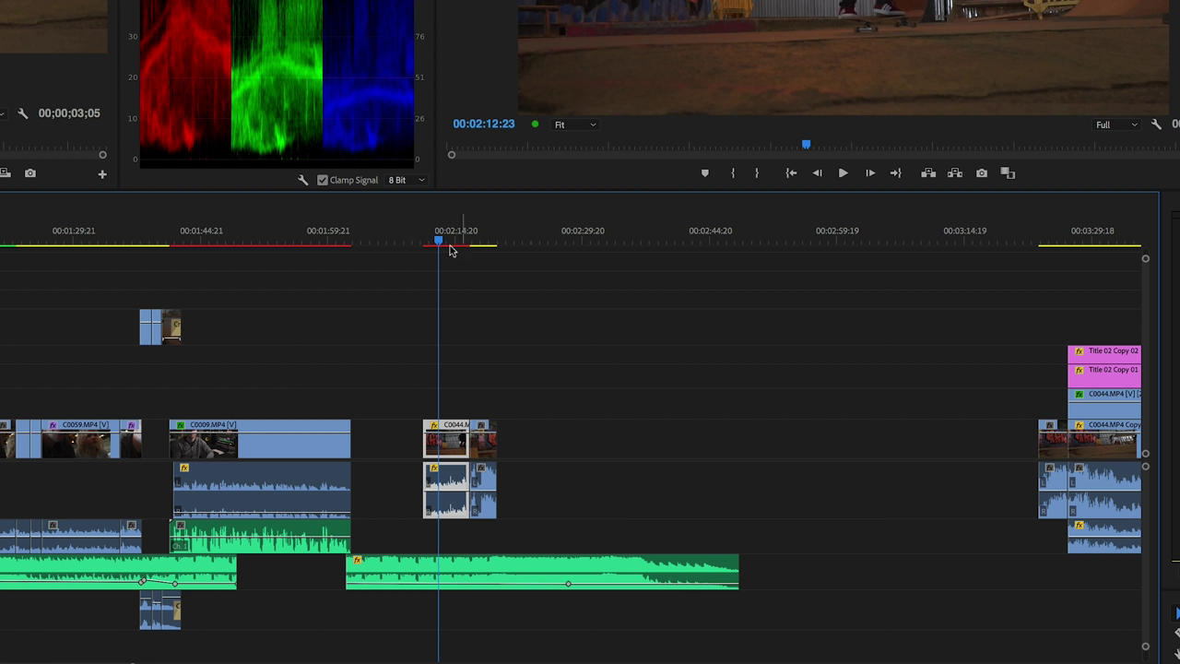
Play the optical-flow clip from 02:12:00, then replay it from its start.
left_click_drag(438, 240, 430, 242)
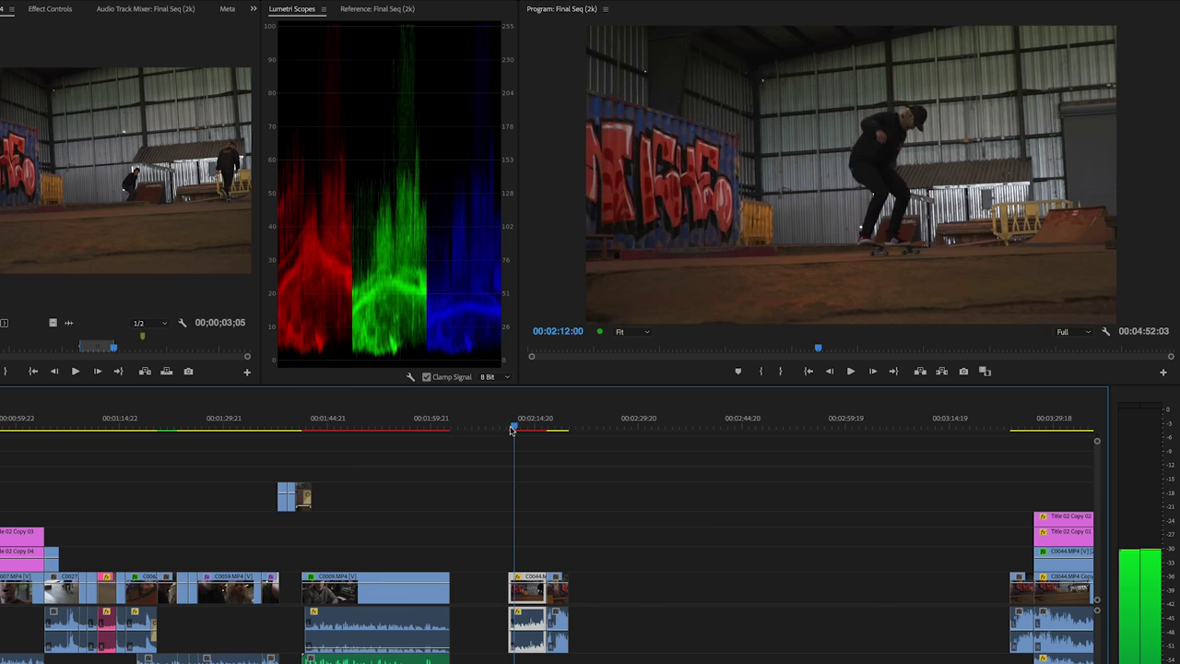
key("space")
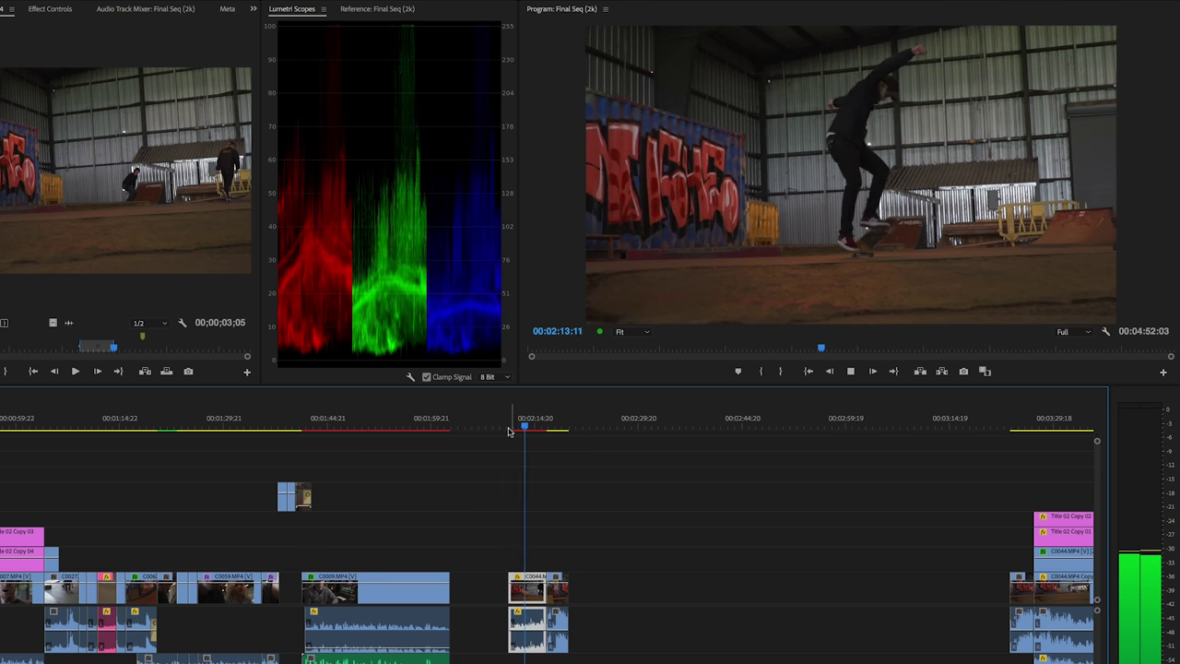
key("space")
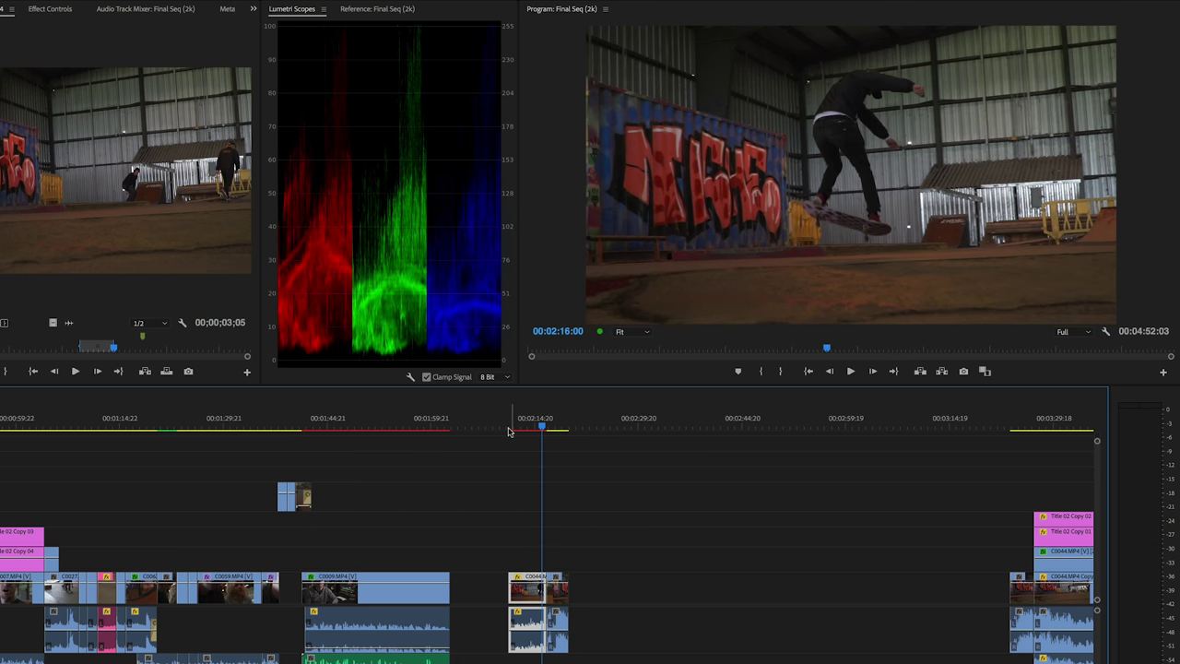
left_click(507, 431)
key("space")
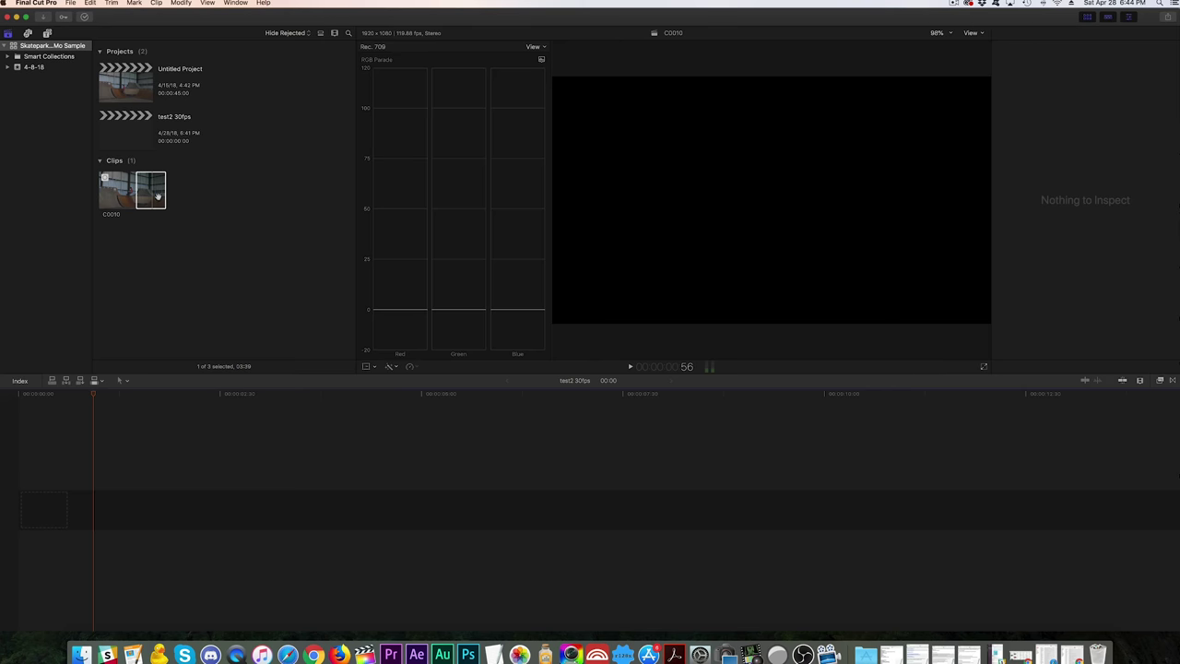
Add C0010 to the test2 30fps timeline and set the project frame rate to 23.98p.
left_click_drag(146, 191, 60, 505)
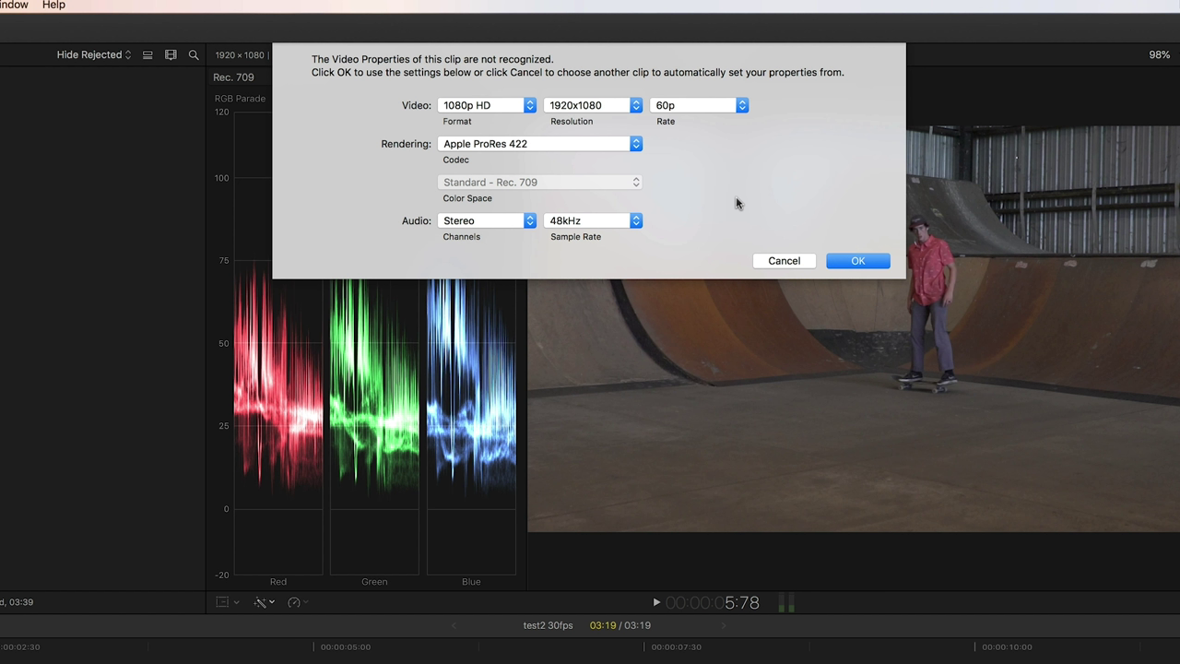
left_click(737, 107)
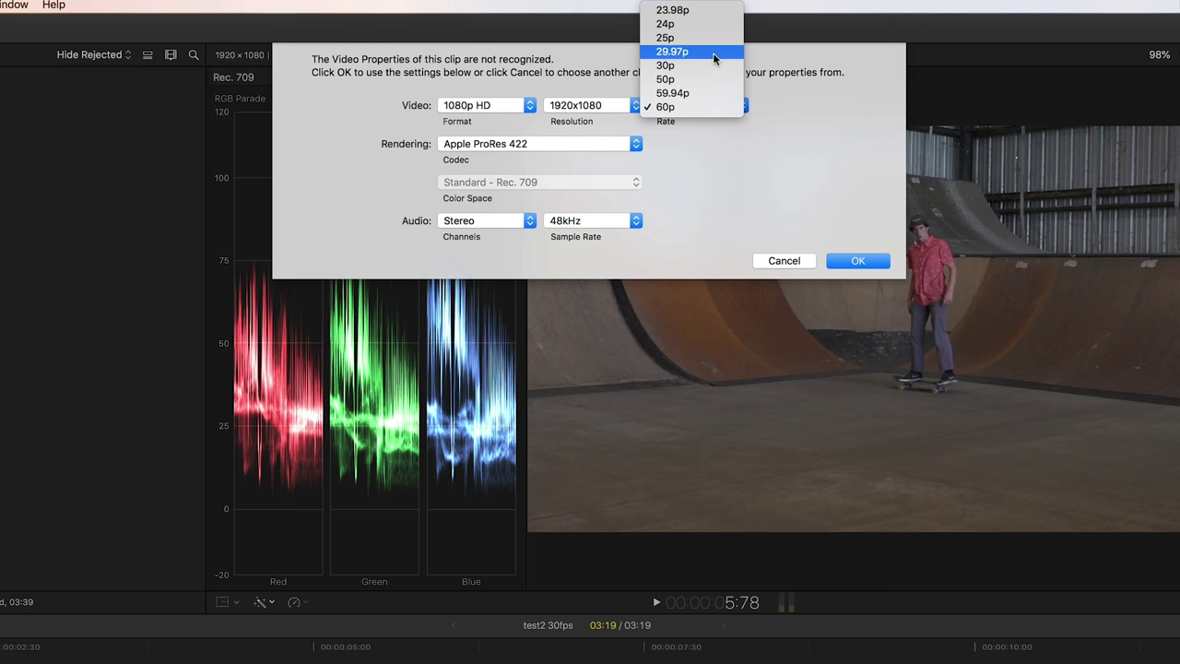
left_click(700, 11)
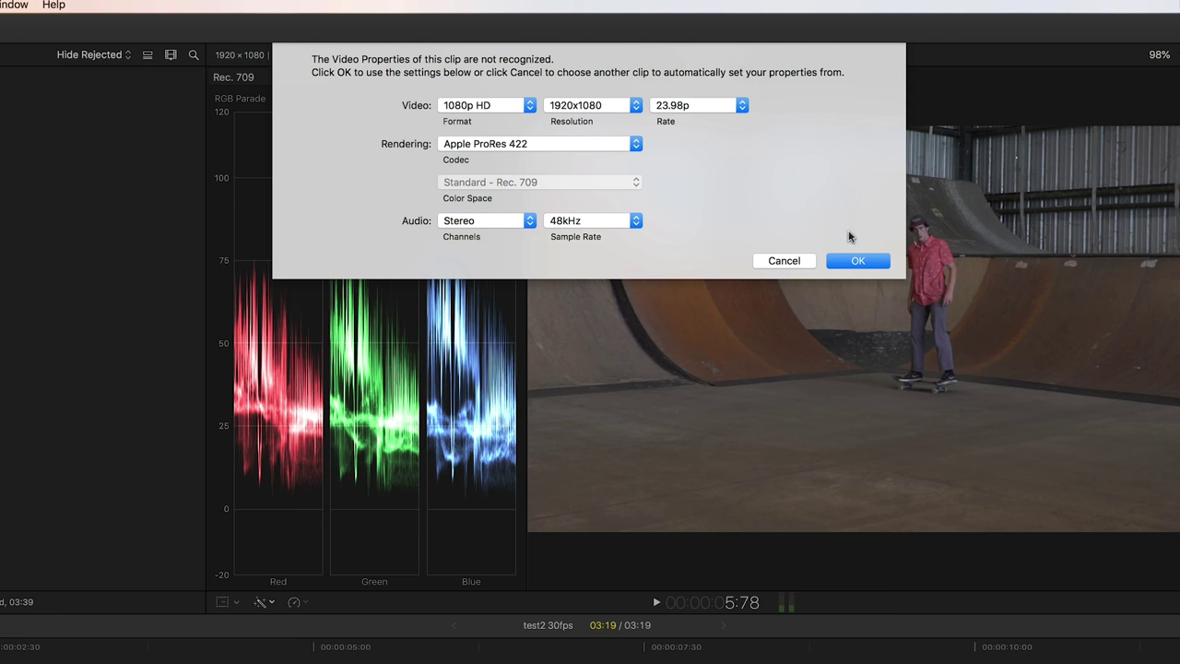
left_click(857, 260)
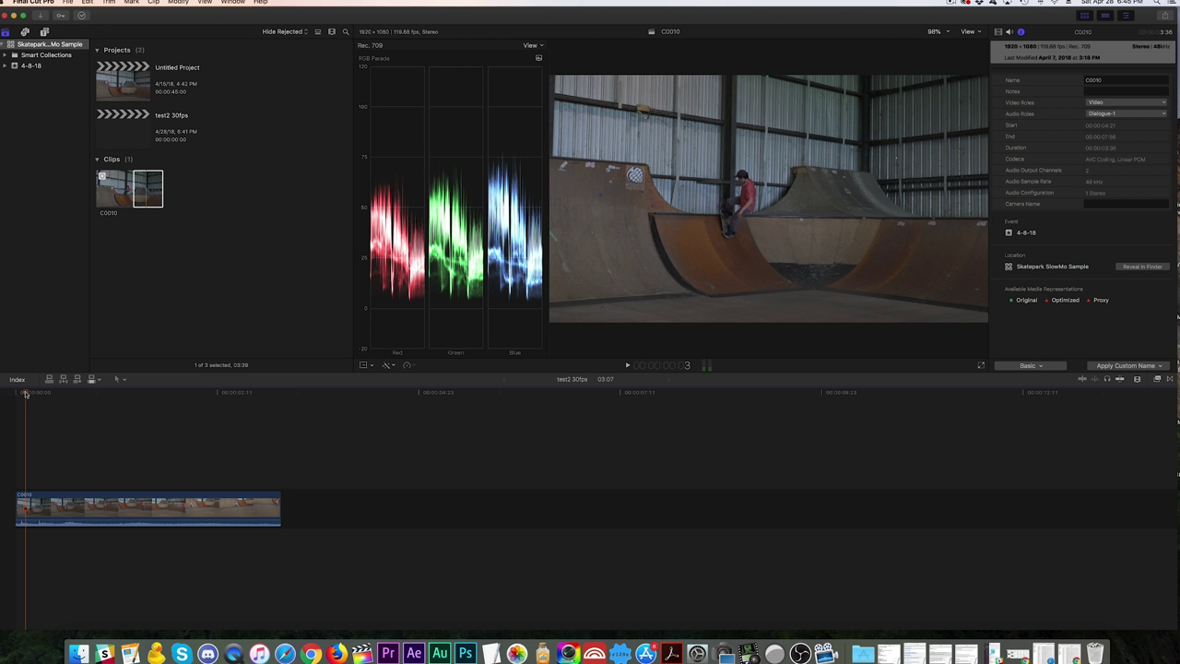
Play the test2 timeline from its start to preview the C0010 clip at normal speed.
key("space")
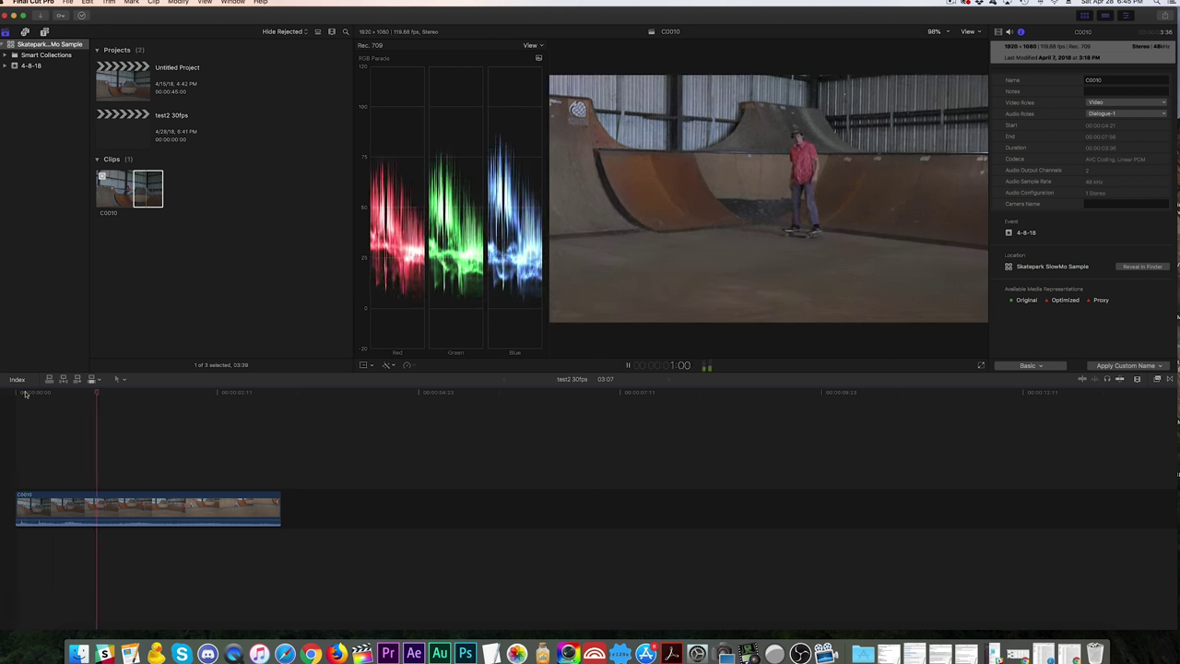
key("space")
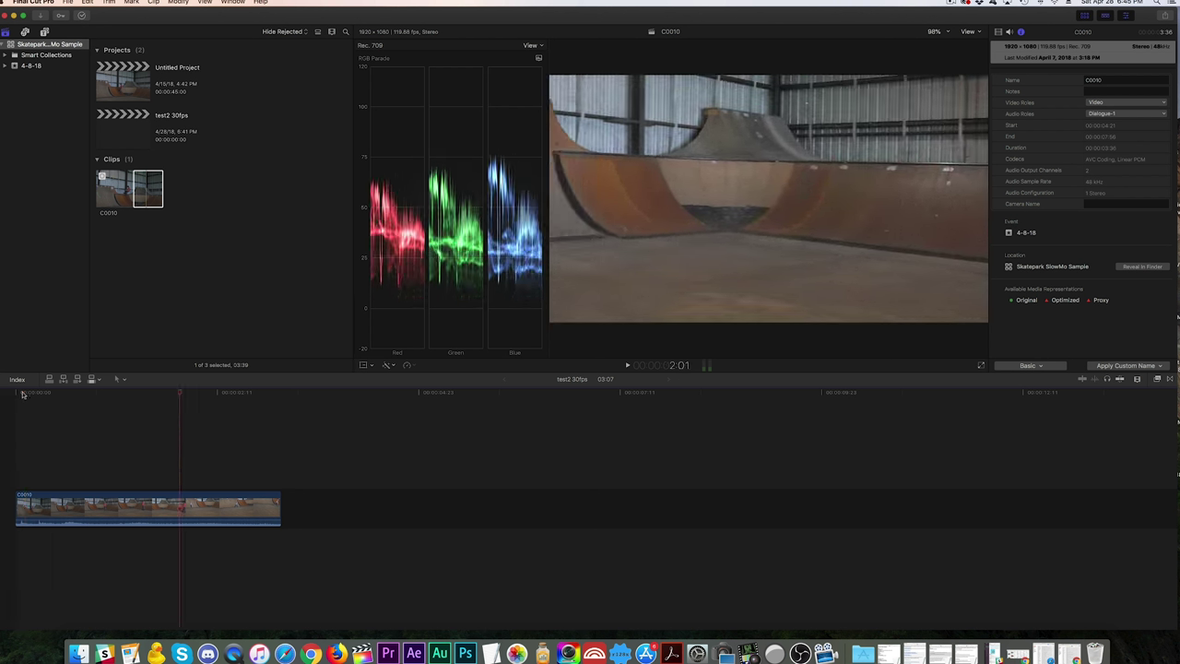
left_click(23, 393)
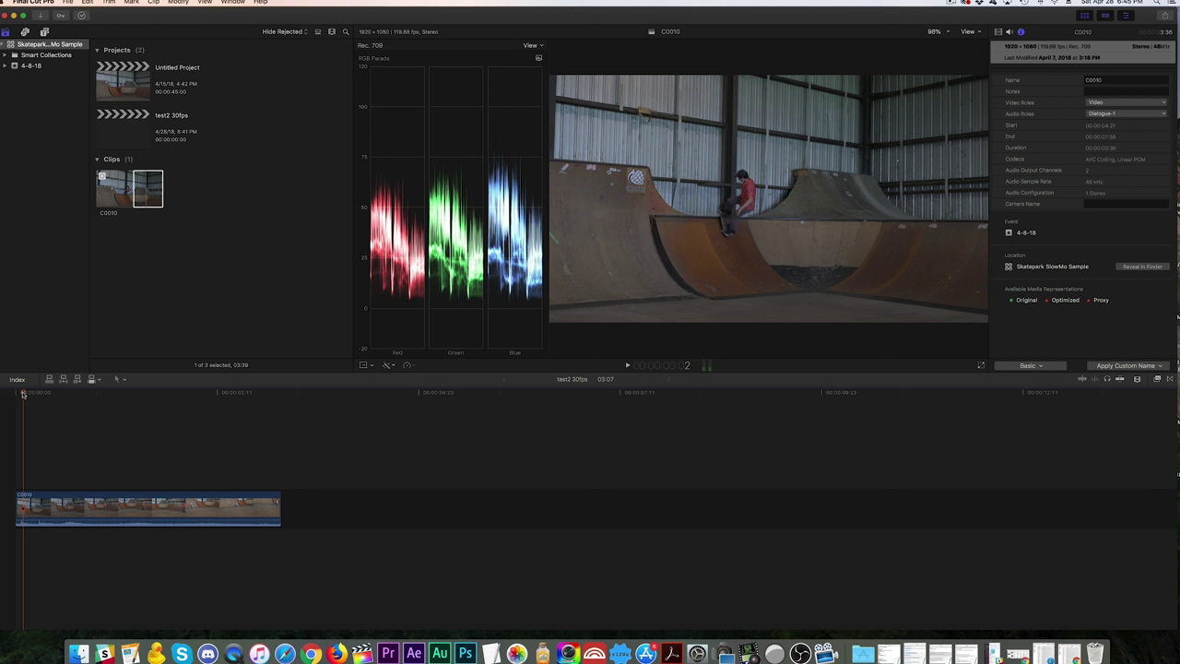
key("space")
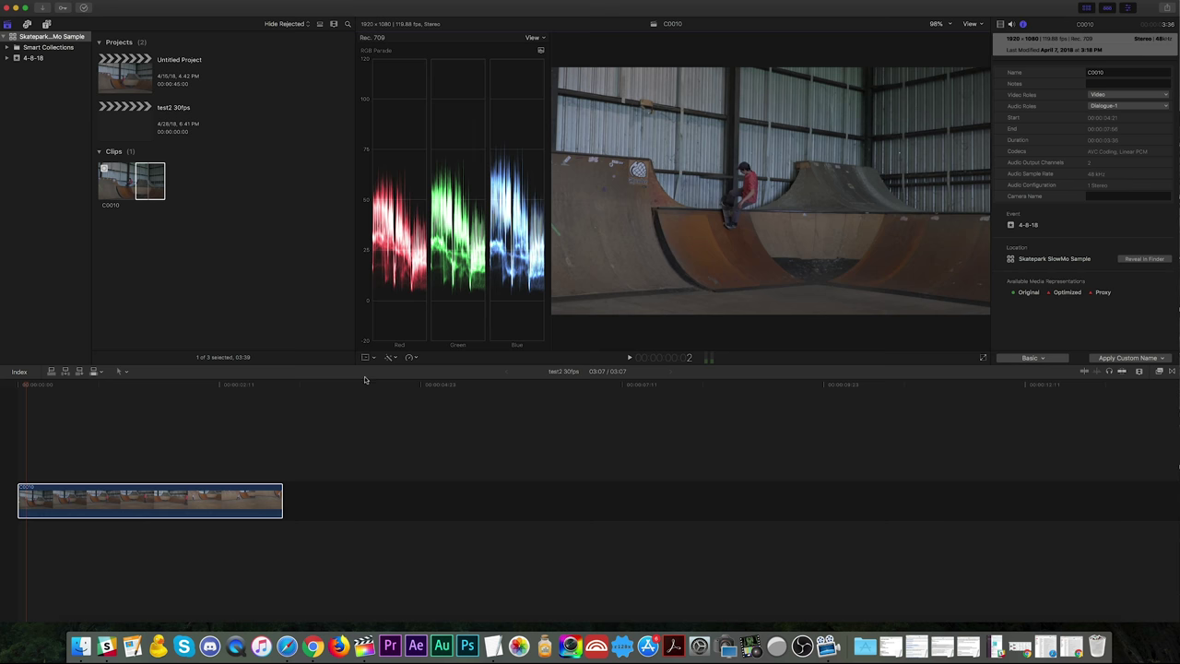
Apply Automatic Speed to the C0010 clip, slowing it to 20% (16:11), and play it.
left_click(80, 506)
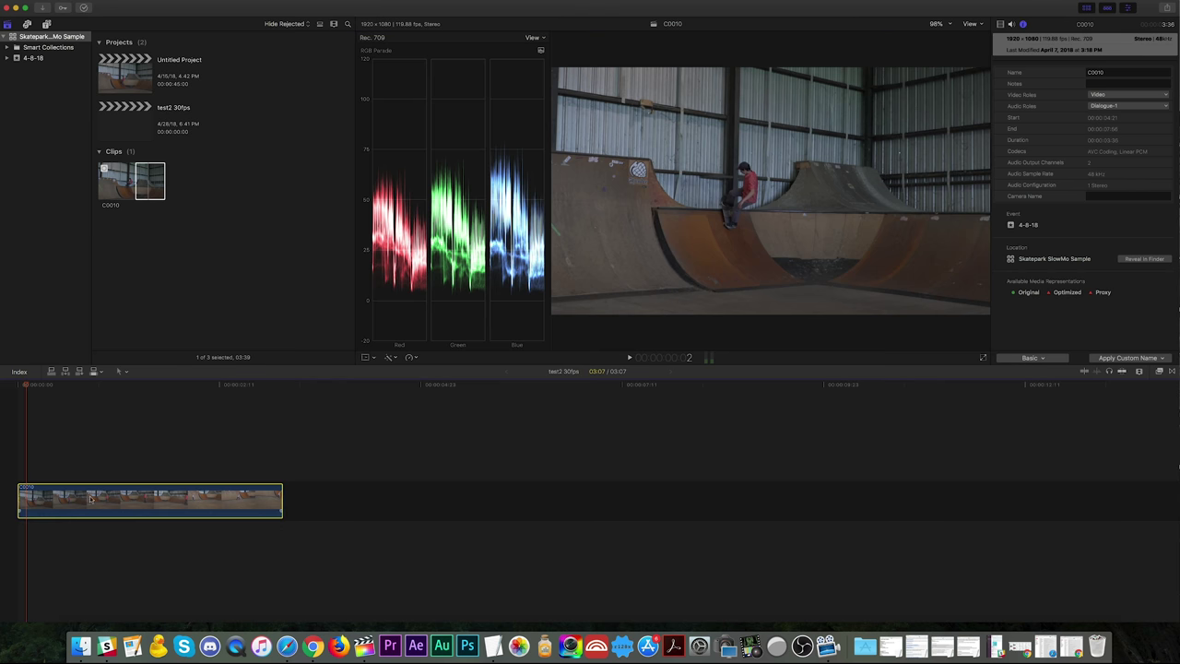
left_click(411, 356)
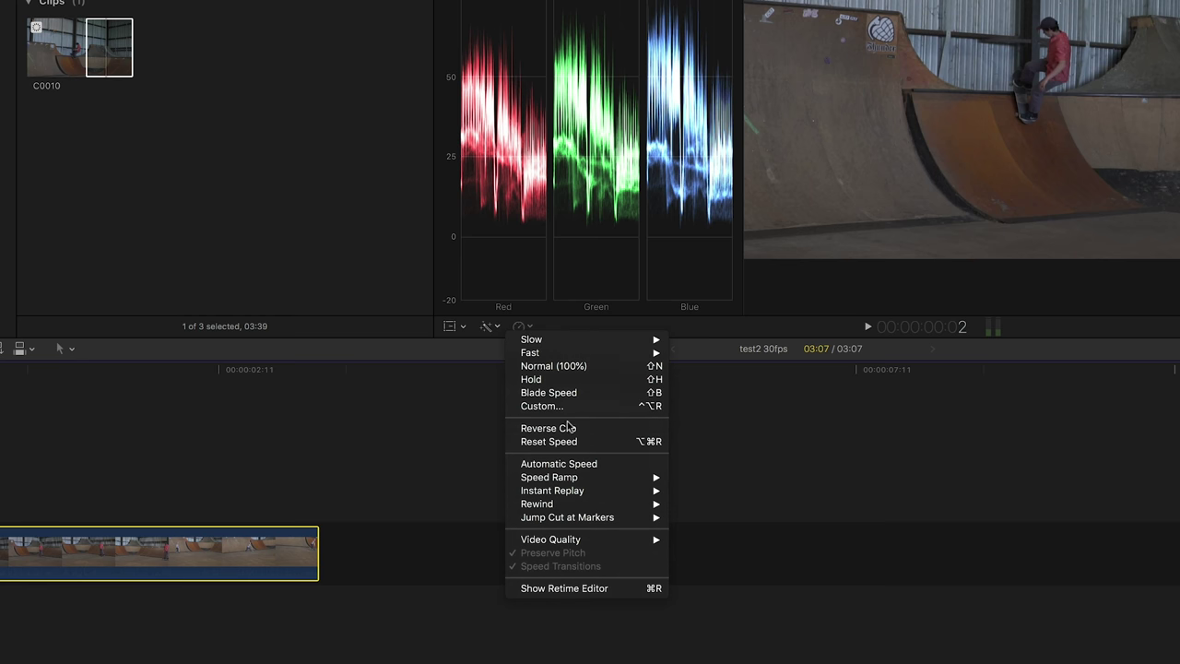
left_click(598, 464)
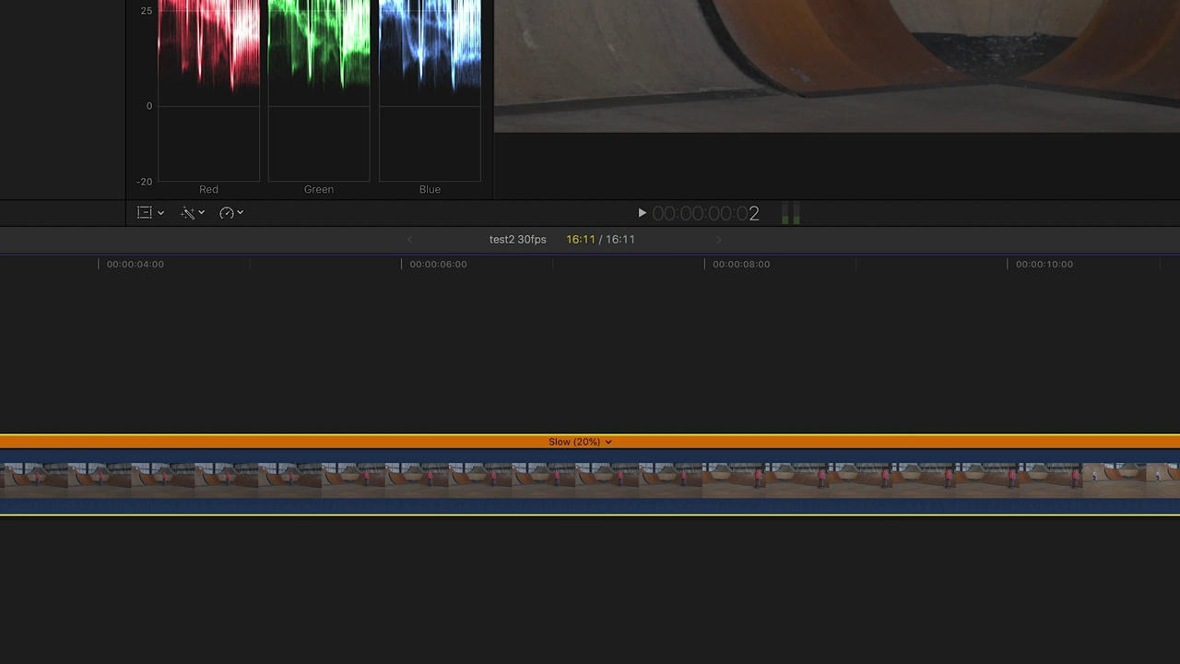
key("space")
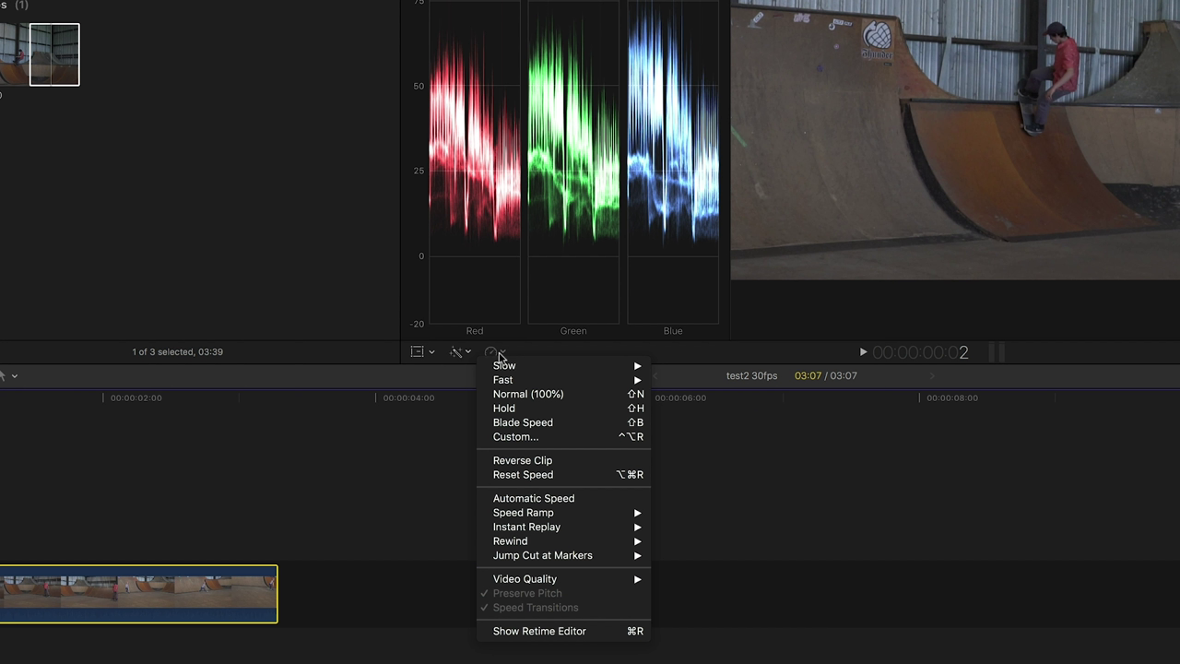
Give the C0010 clip a custom 20% rate, stretching the timeline to 16:11.
mouse_move(523, 367)
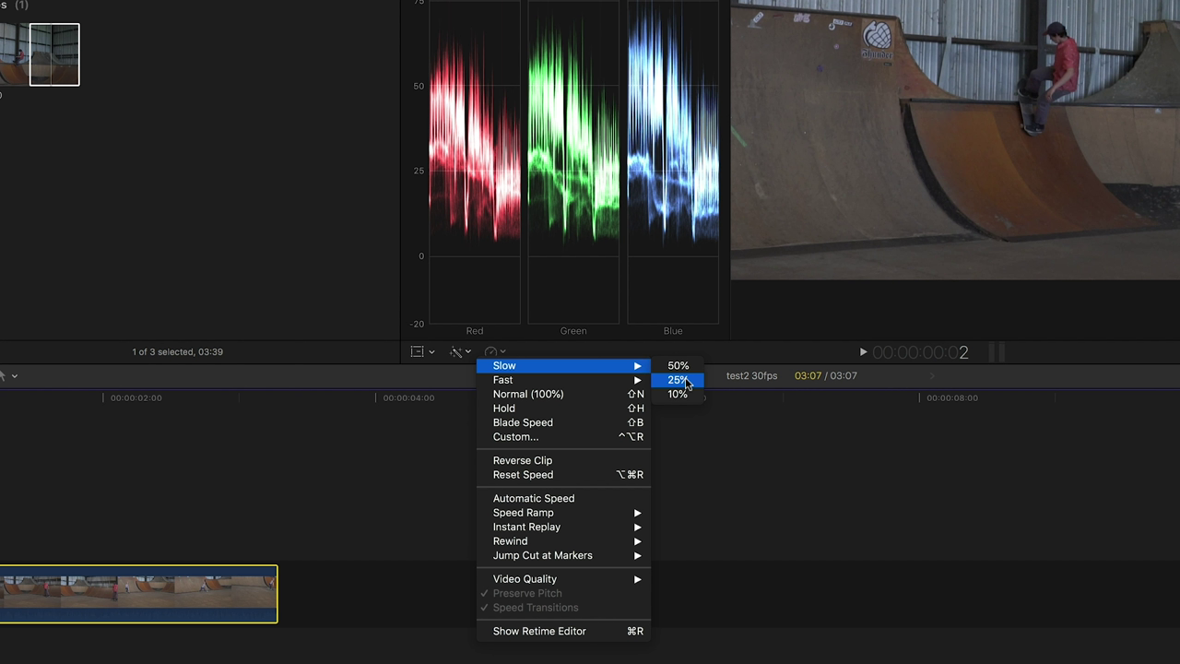
left_click(558, 435)
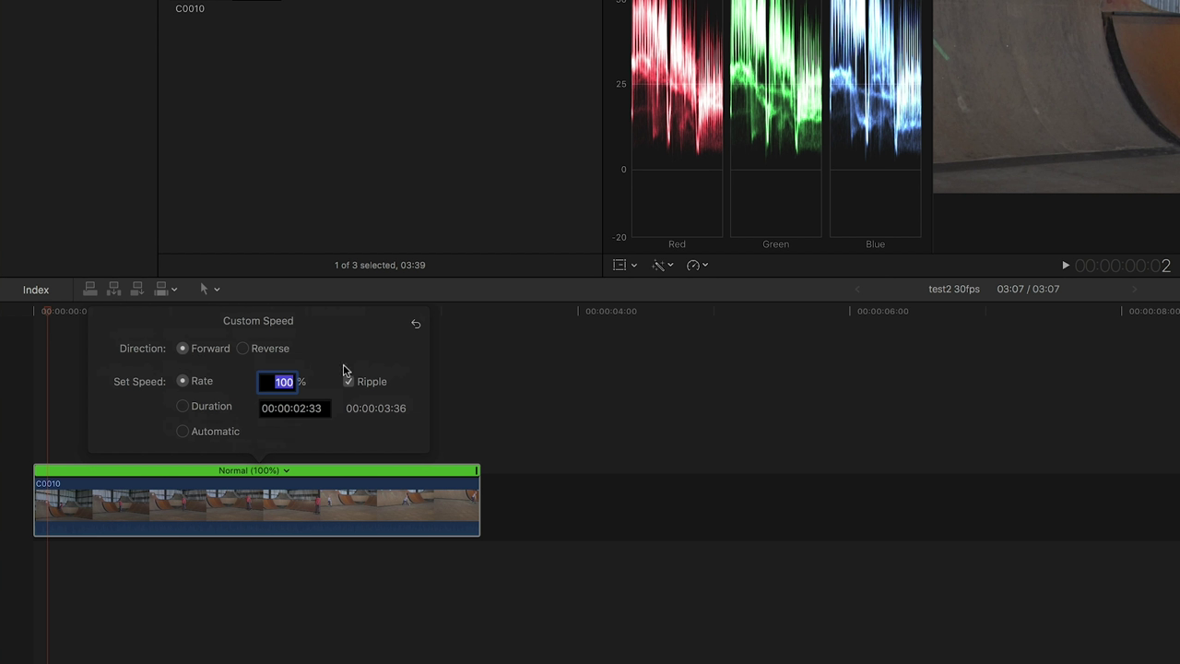
type("20")
key("Return")
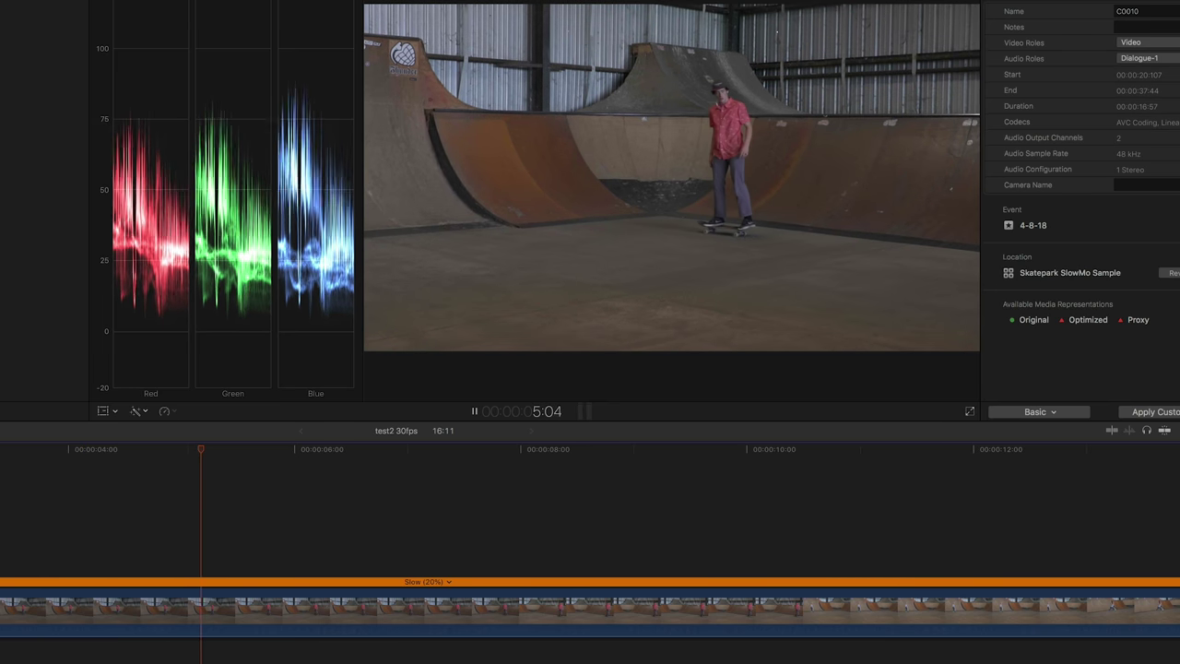
key("space")
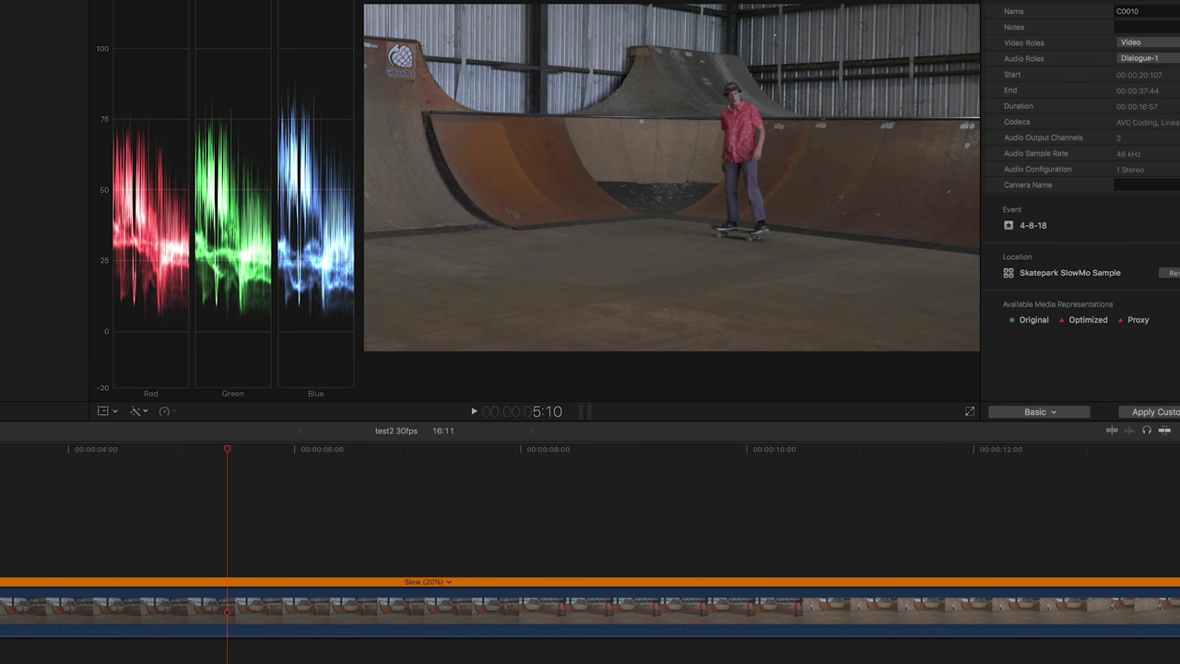